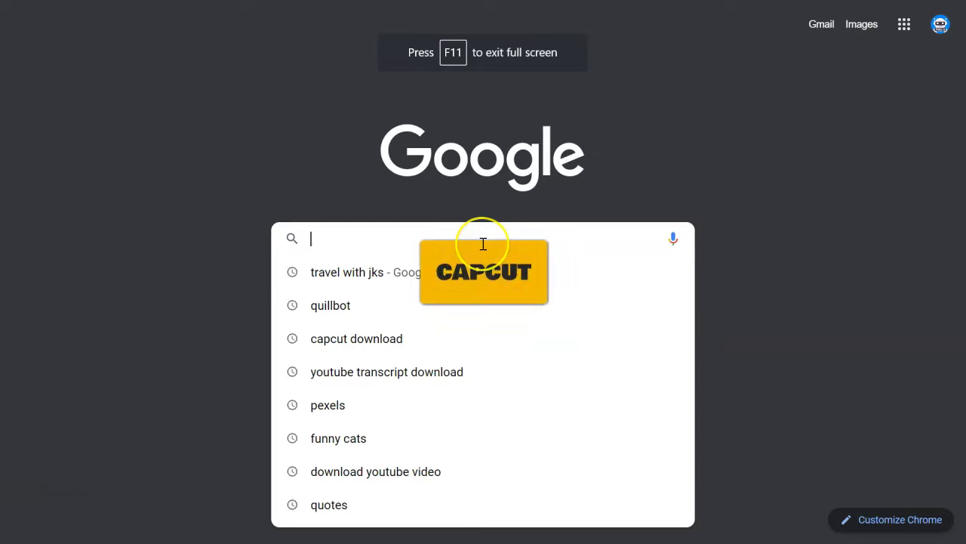
- Search Google for "capcut download" and open CapCut's official website
type("CAPCut download")
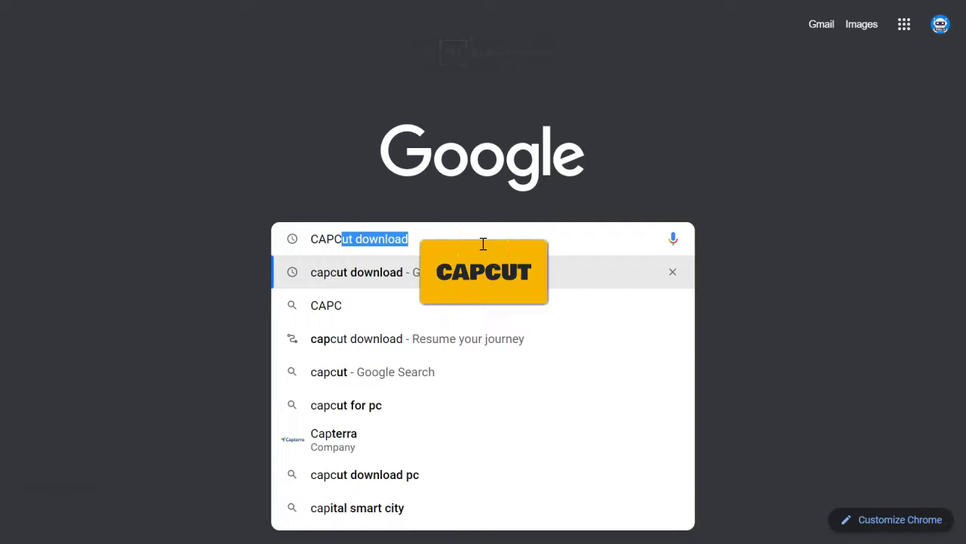
key("Return")
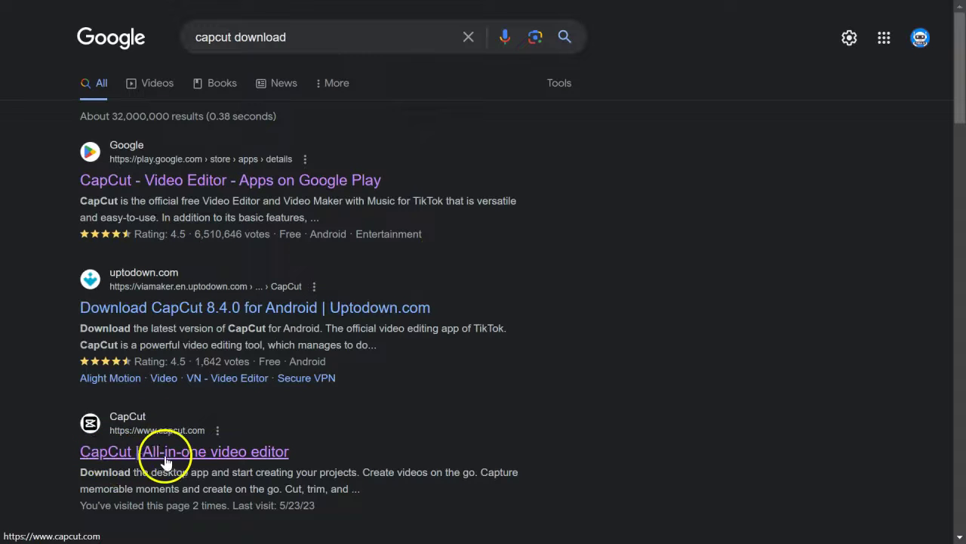
left_click(231, 453)
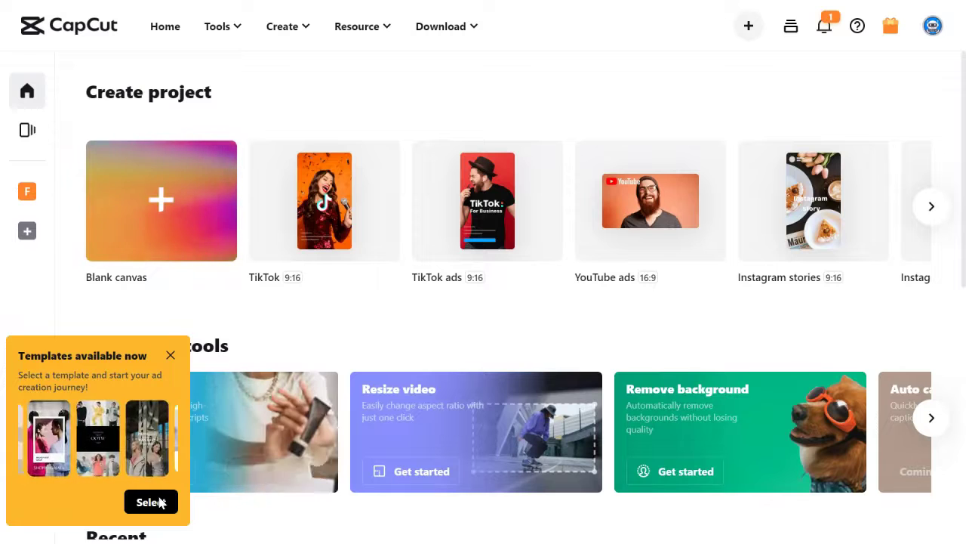
left_click(660, 210)
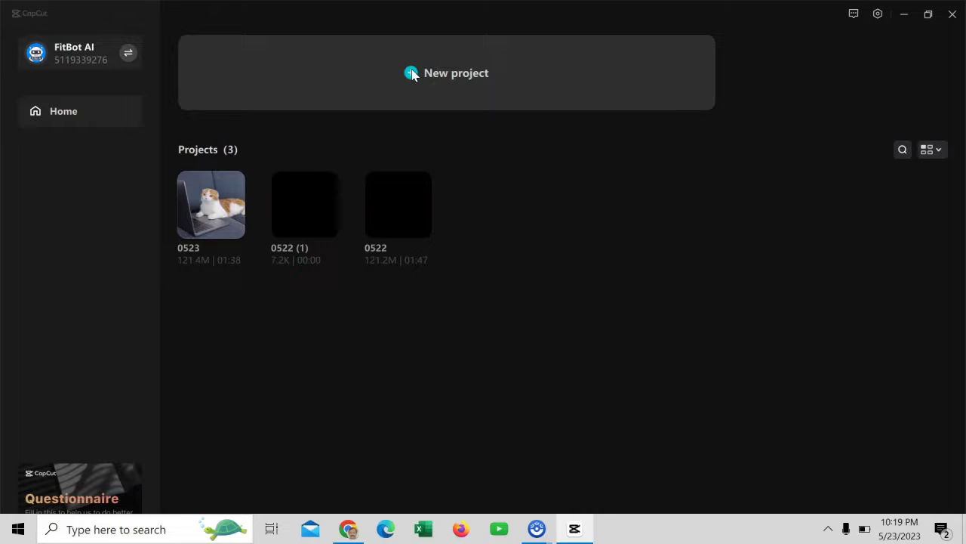
- Open the desktop program's settings and review the project storage, cache and default editing options
left_click(877, 15)
left_click(859, 40)
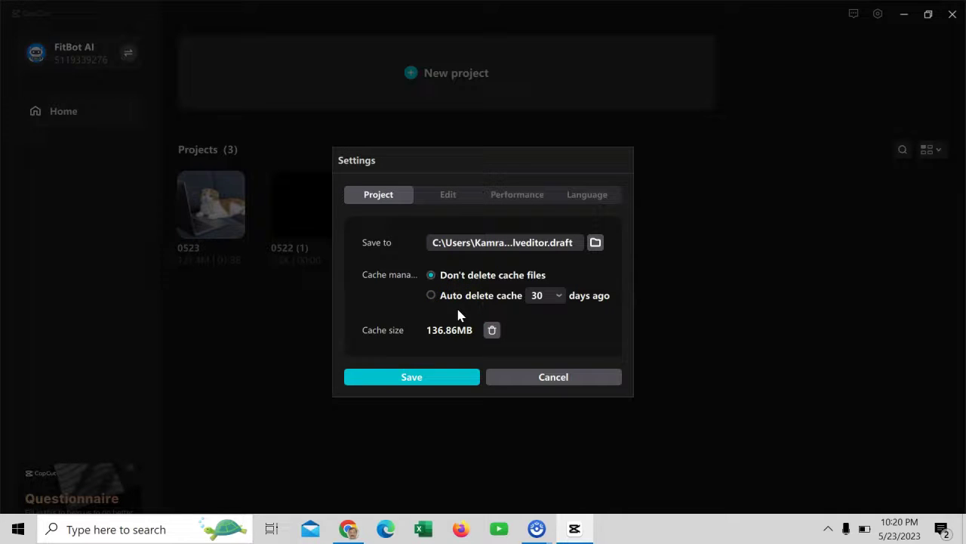
left_click(449, 194)
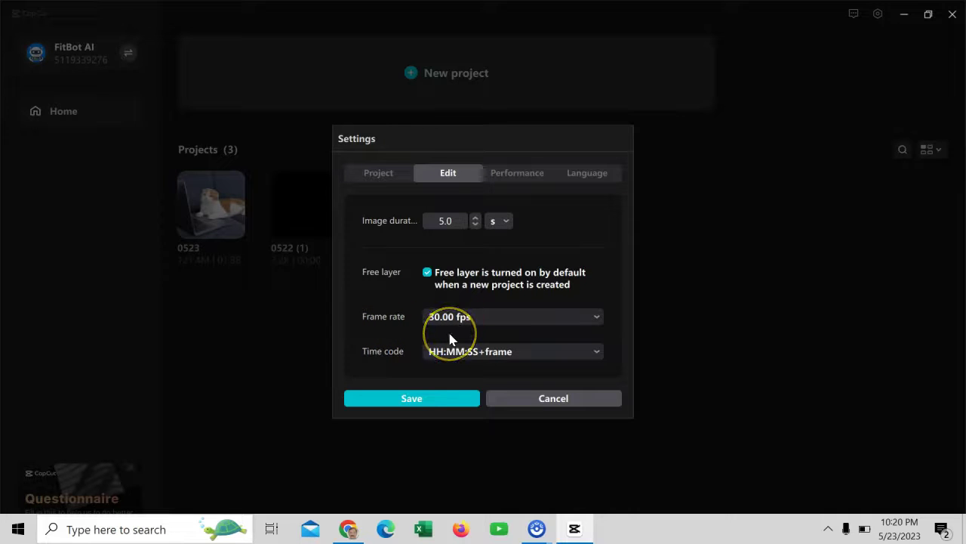
left_click(428, 275)
- Review the hardware encoding, GPU rendering and proxy mode options in the performance settings
left_click(507, 175)
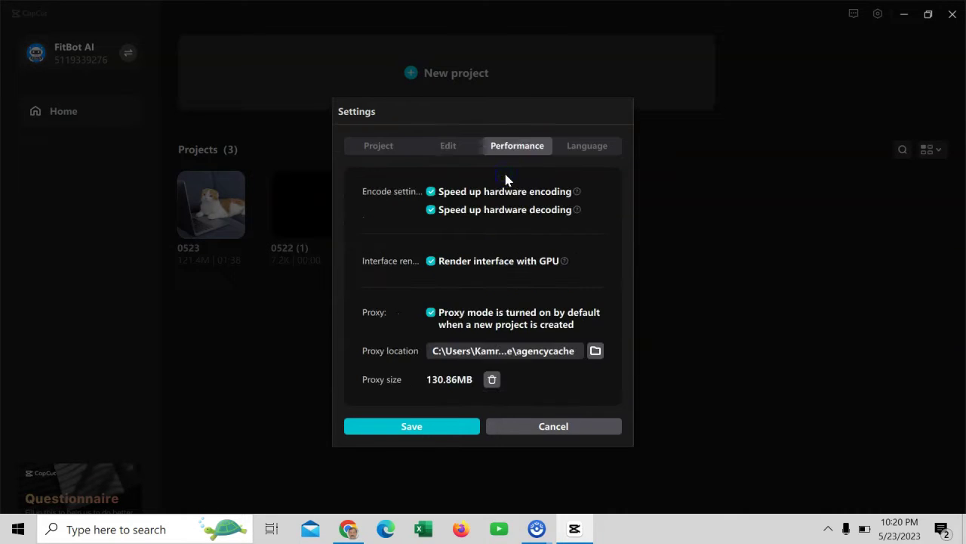
left_click(491, 247)
left_click(431, 313)
left_click(430, 314)
left_click(432, 320)
- Look over the available interface languages and save the settings
left_click(594, 145)
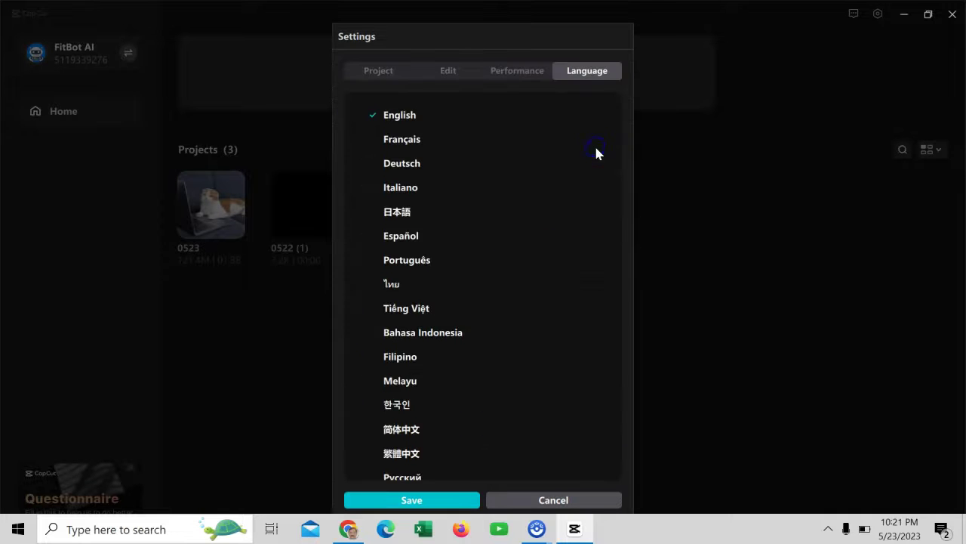
left_click(428, 443)
left_click(412, 500)
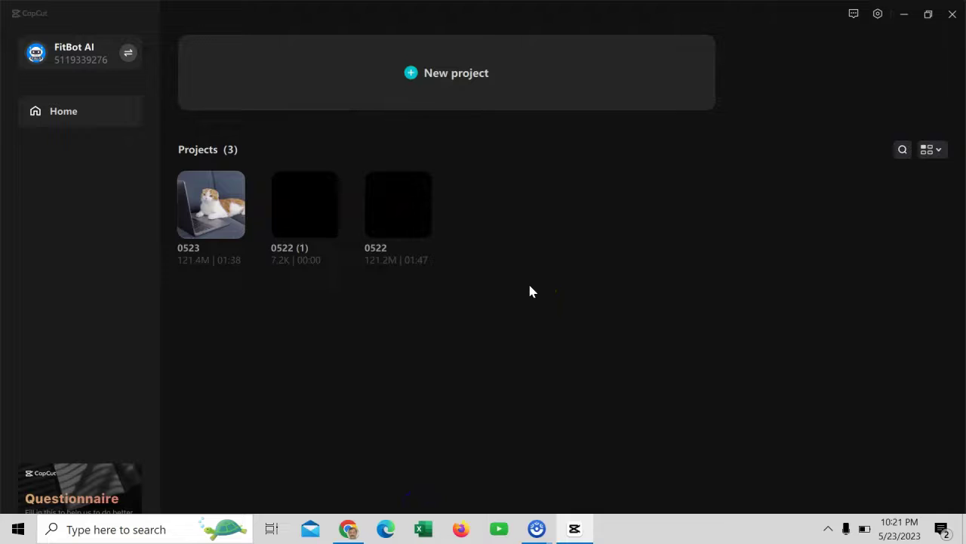
- Create a new project
left_click(416, 74)
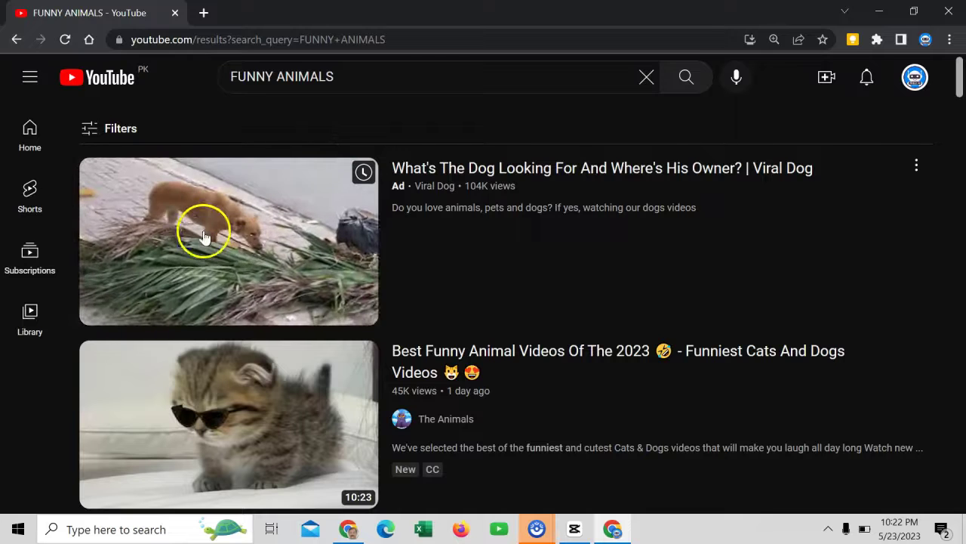
- Browse the YouTube search results for FUNNY ANIMALS and return to the CapCut project
scroll(200, 234, "down", 2)
scroll(201, 243, "down", 2)
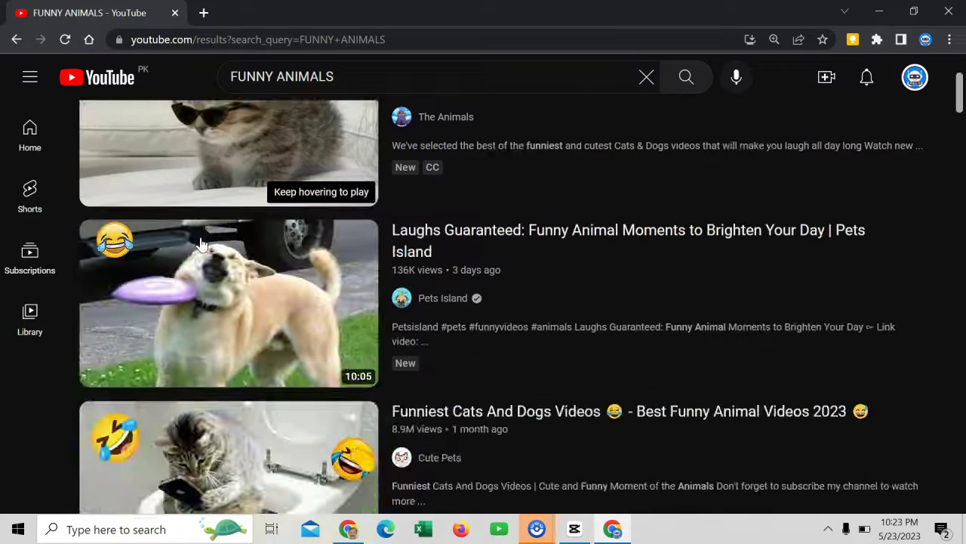
scroll(201, 243, "down", 2)
scroll(200, 243, "down", 2)
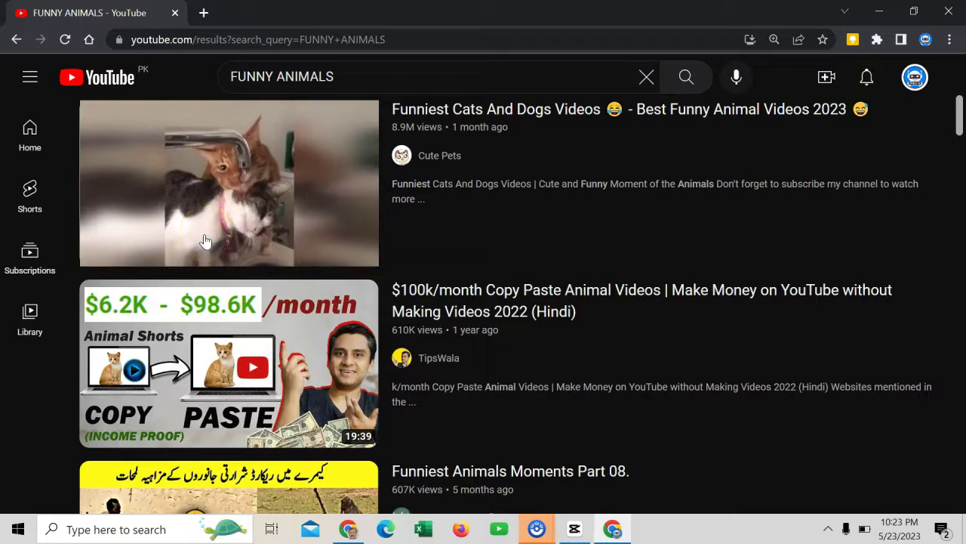
left_click(574, 530)
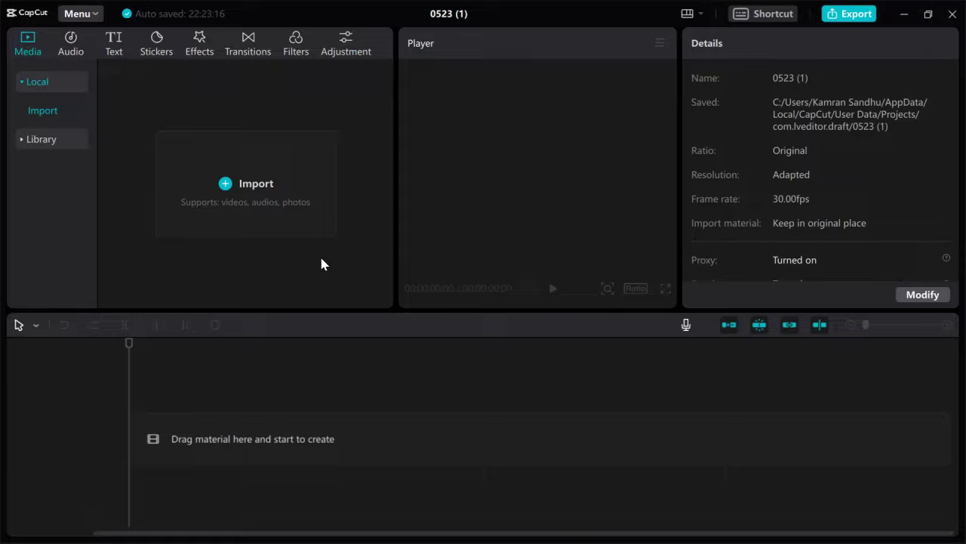
- Import the video CAT .mp4 and place it on the main track of the timeline
left_click(225, 184)
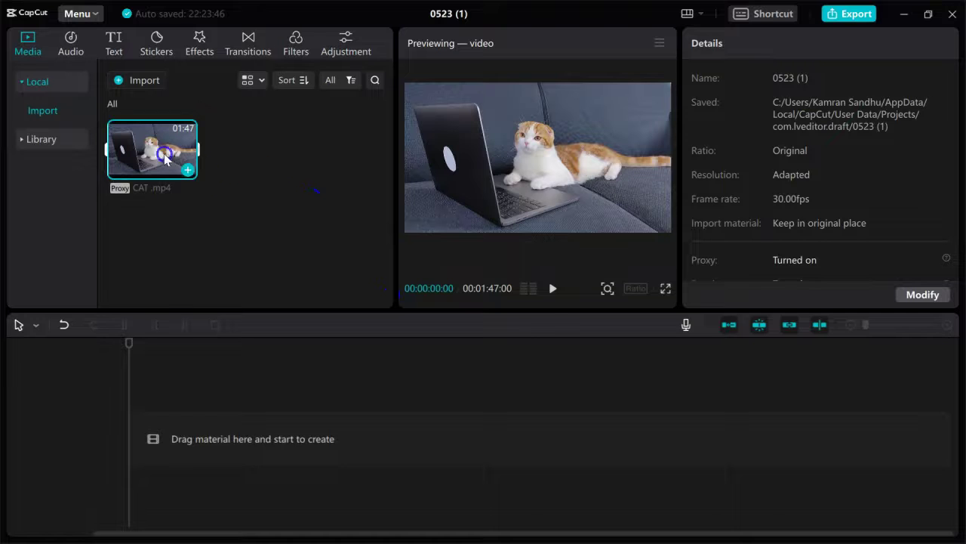
left_click_drag(183, 156, 248, 419)
left_click(249, 419)
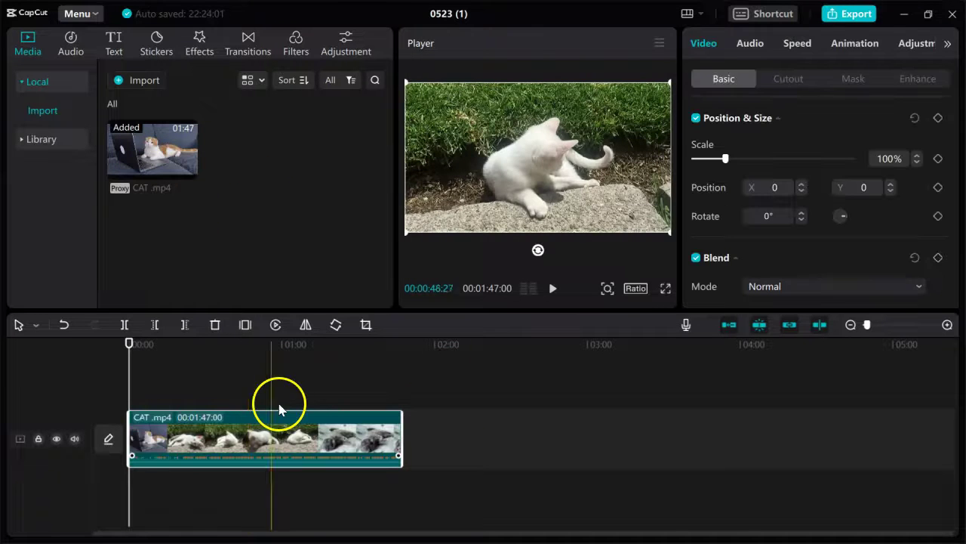
left_click(947, 325)
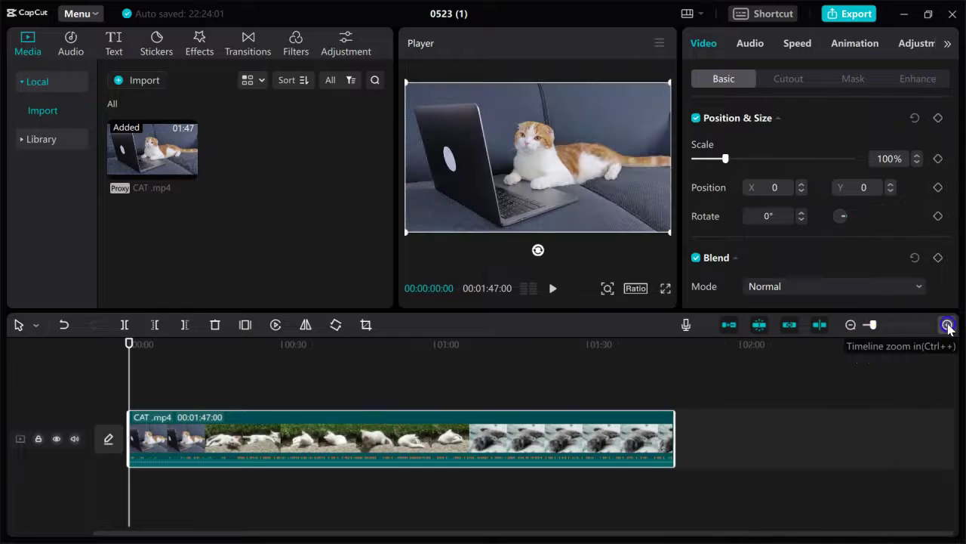
left_click(947, 325)
left_click(948, 325)
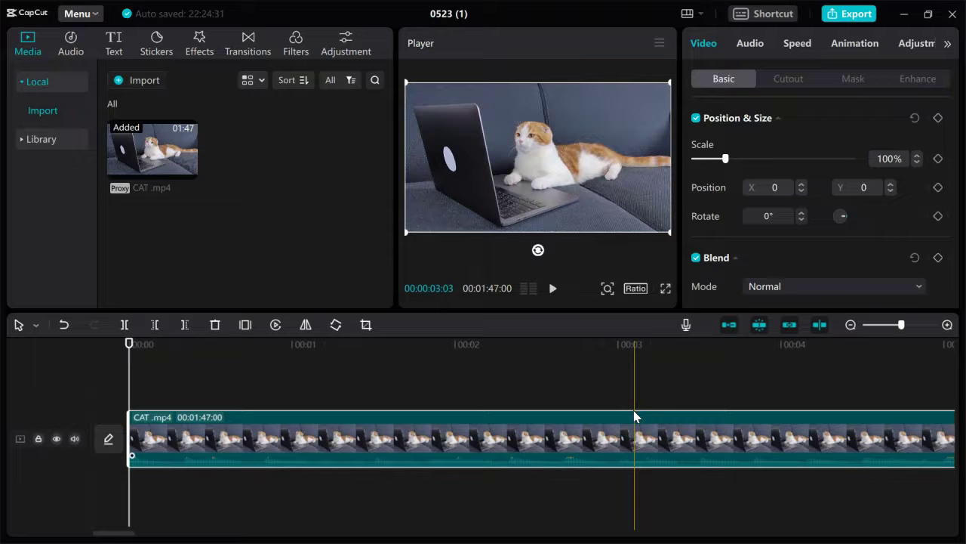
- Examine the timeline's preview axis, linkage, auto snapping and main track magnet options
left_click(825, 325)
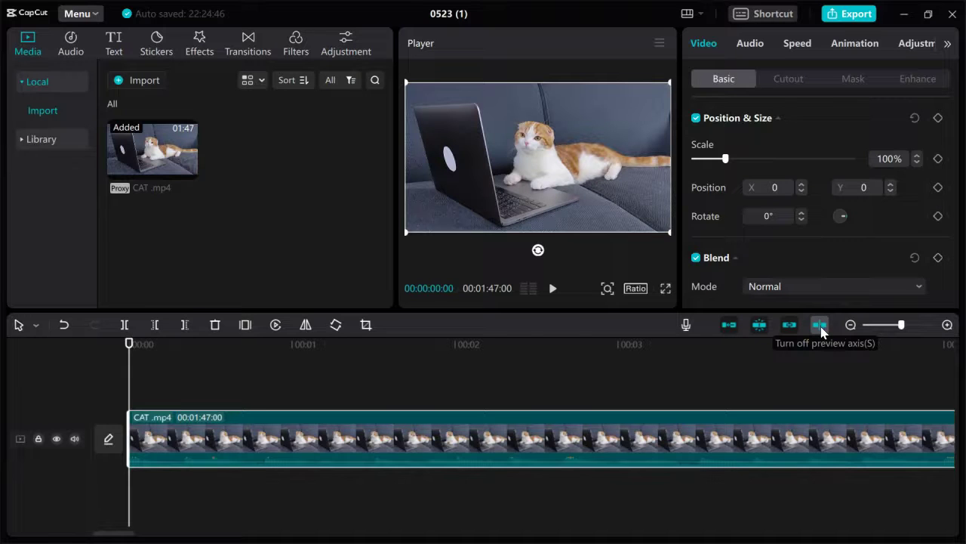
left_click(821, 331)
left_click(792, 326)
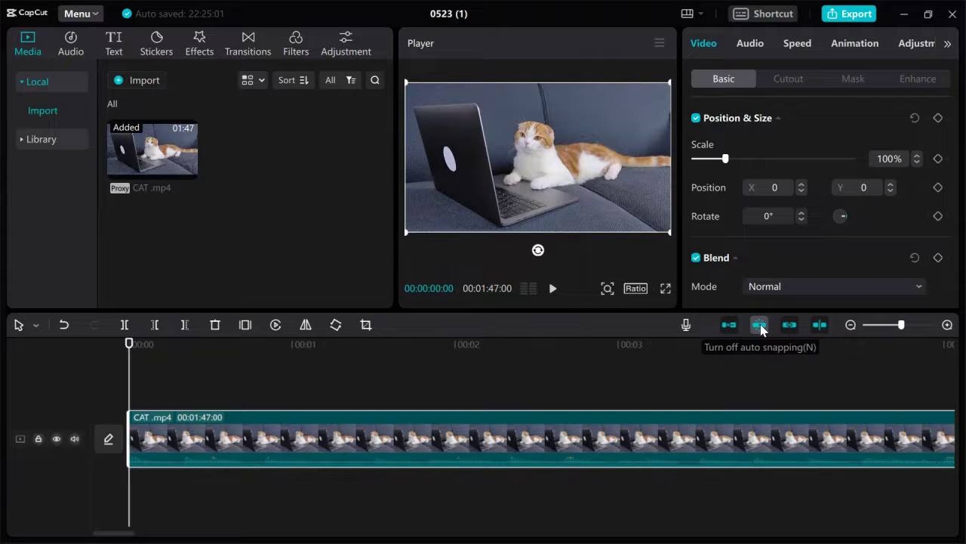
left_click(760, 327)
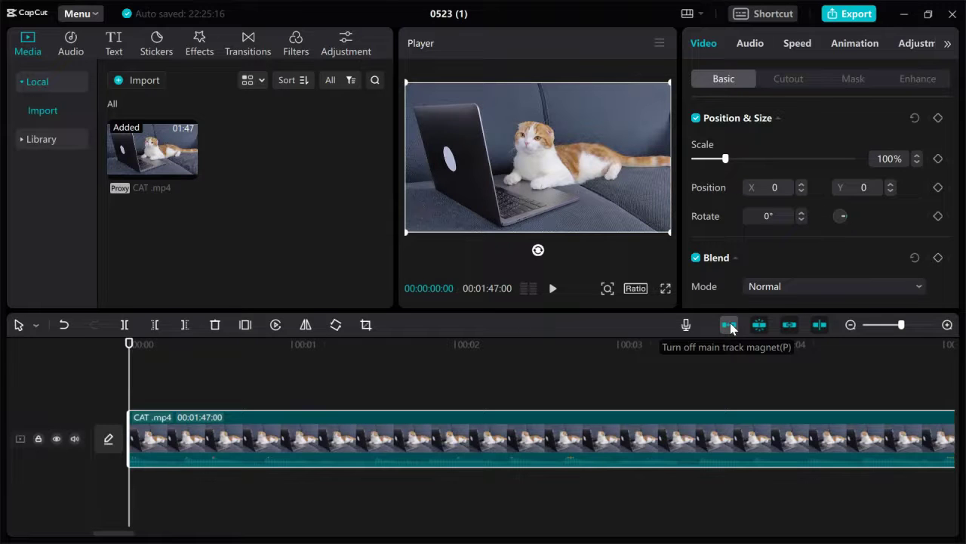
left_click(705, 341)
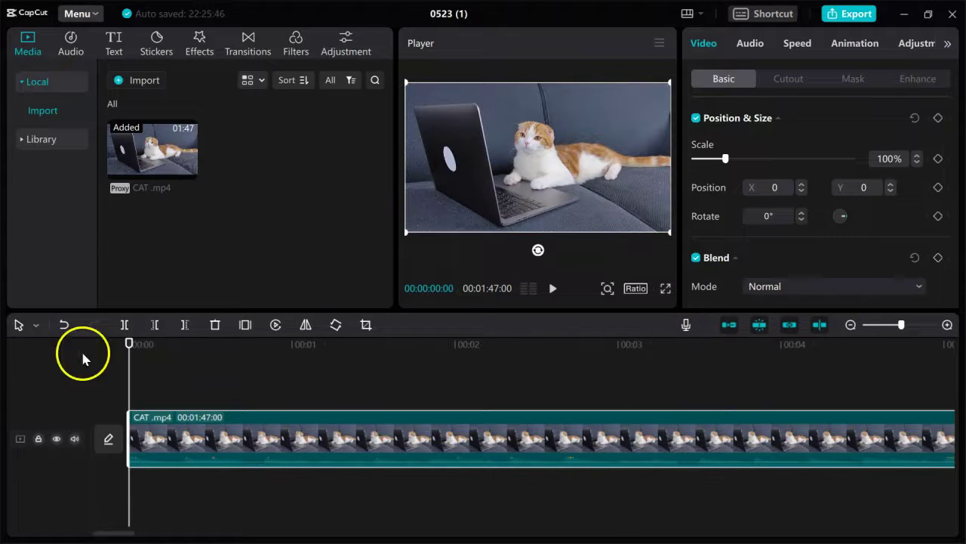
- Split the CAT .mp4 clip at 00:00:01:17 and 00:00:02:21 and delete the section between the cuts
left_click_drag(130, 364, 385, 363)
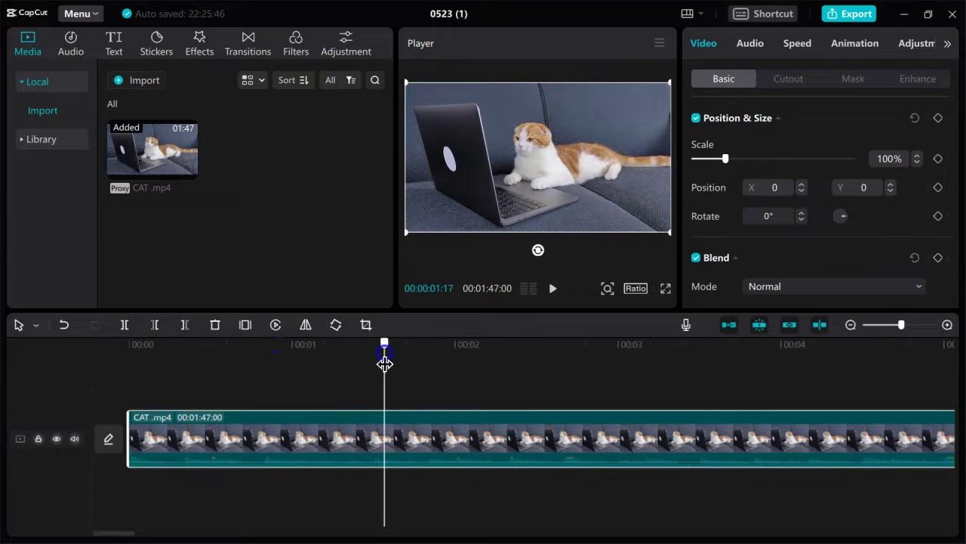
left_click(121, 330)
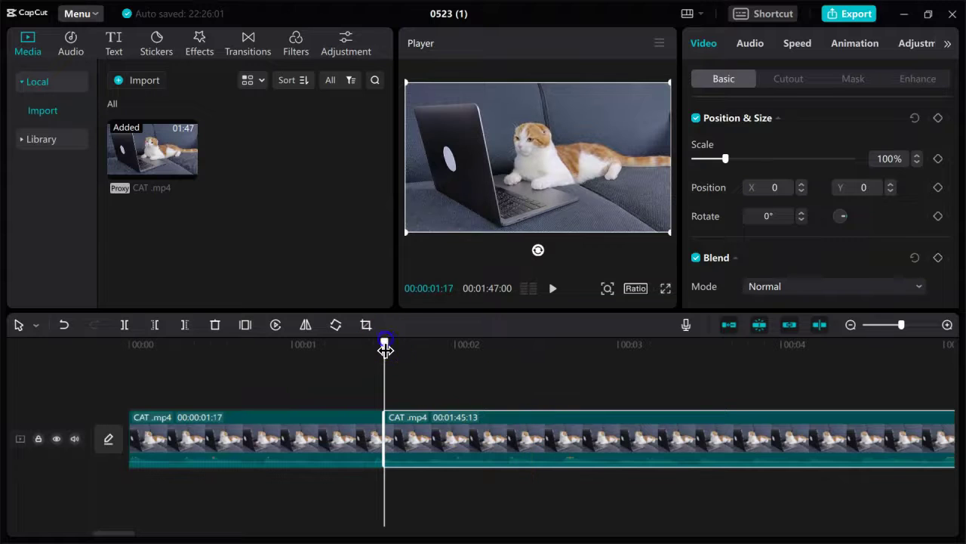
left_click_drag(384, 345, 568, 363)
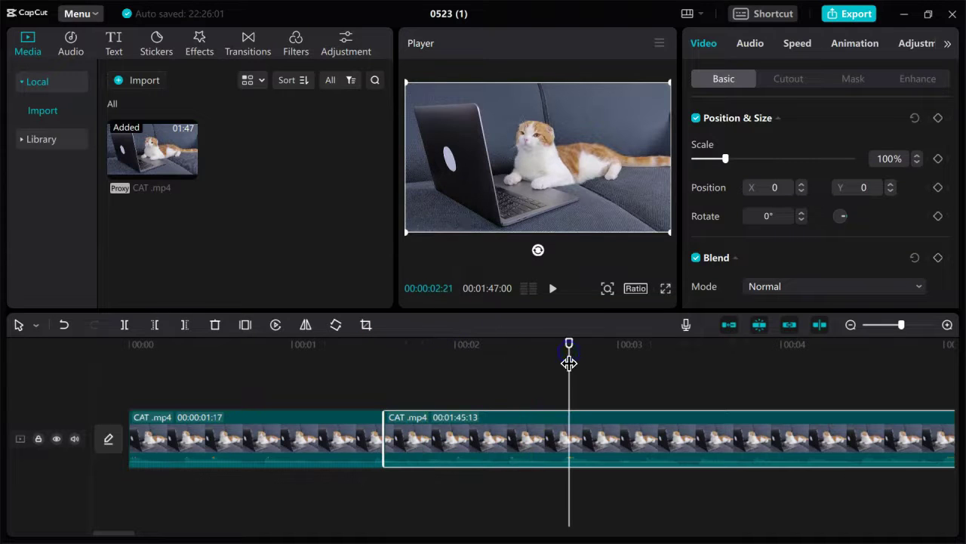
left_click(125, 327)
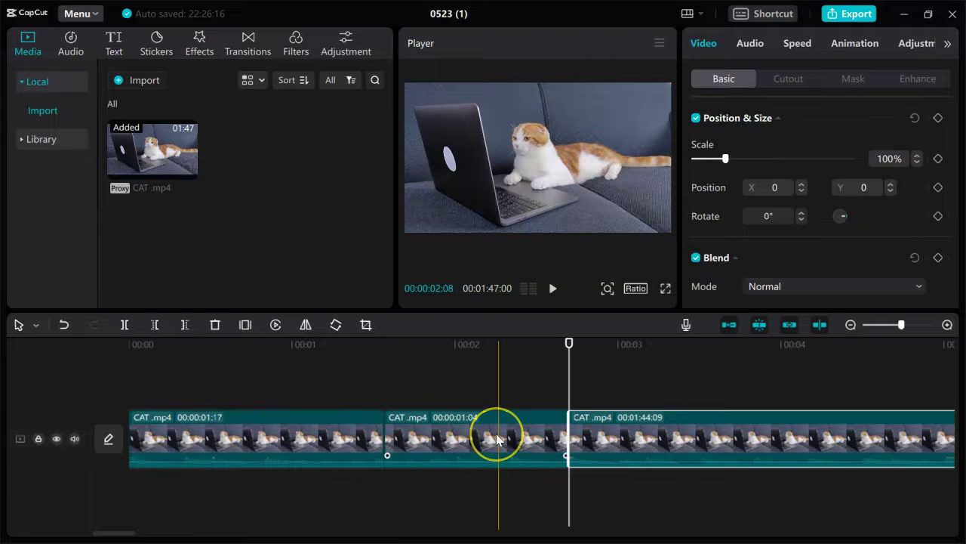
left_click(438, 442)
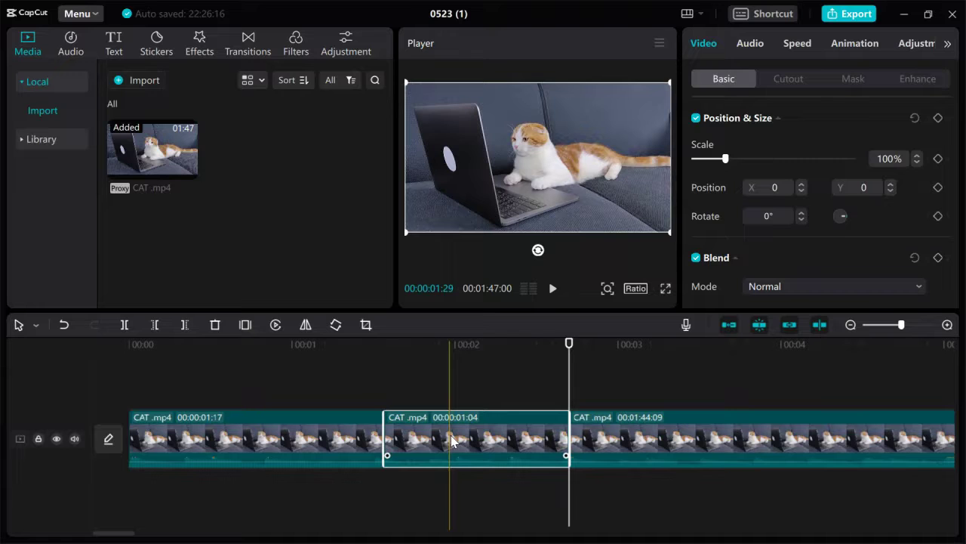
key("Delete")
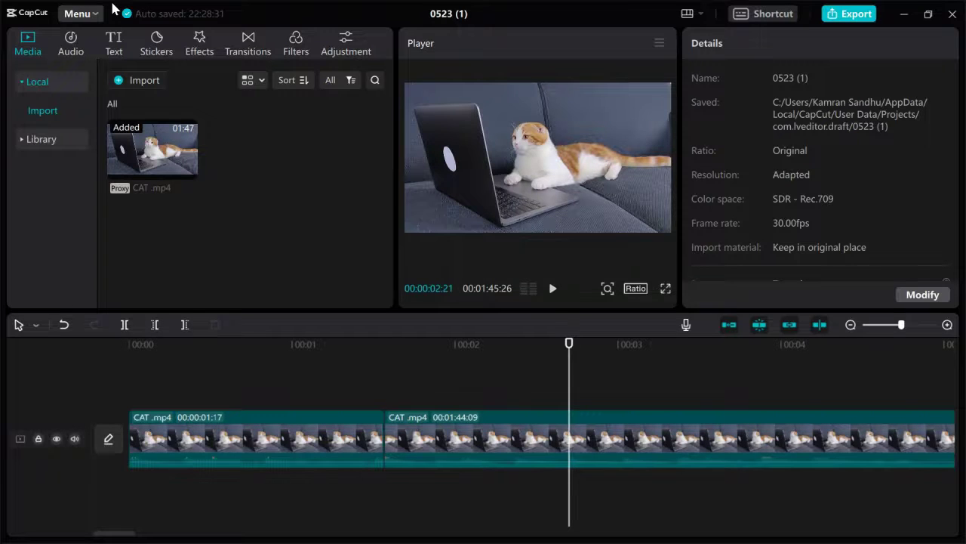
- Switch to Chrome and search Google Images for "funny cats" in a new tab
key("alt+Tab")
key("ctrl+t")
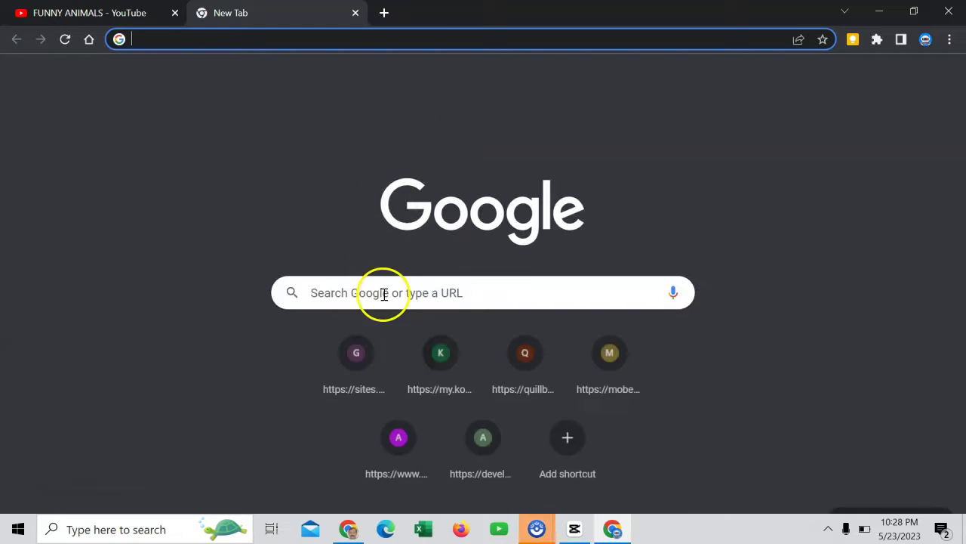
left_click(383, 293)
left_click(332, 491)
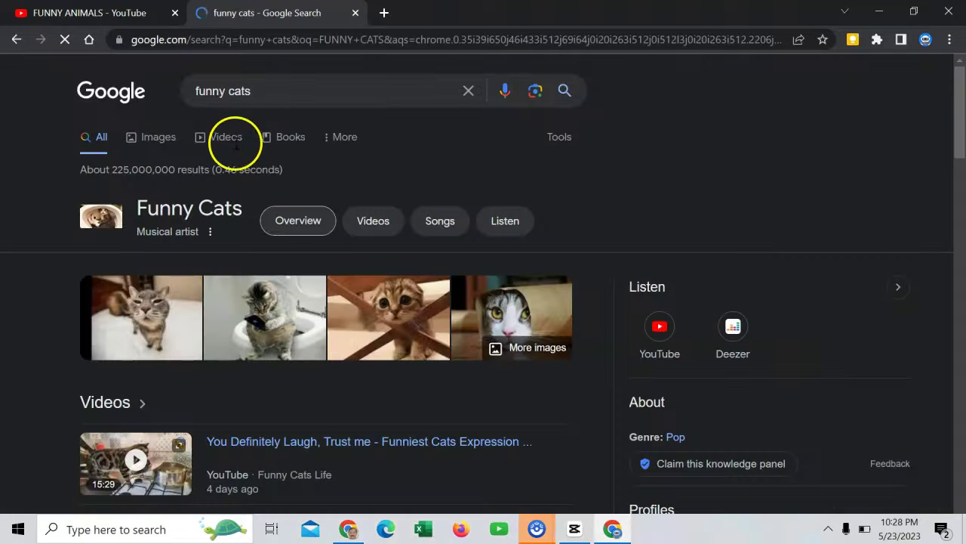
left_click(164, 139)
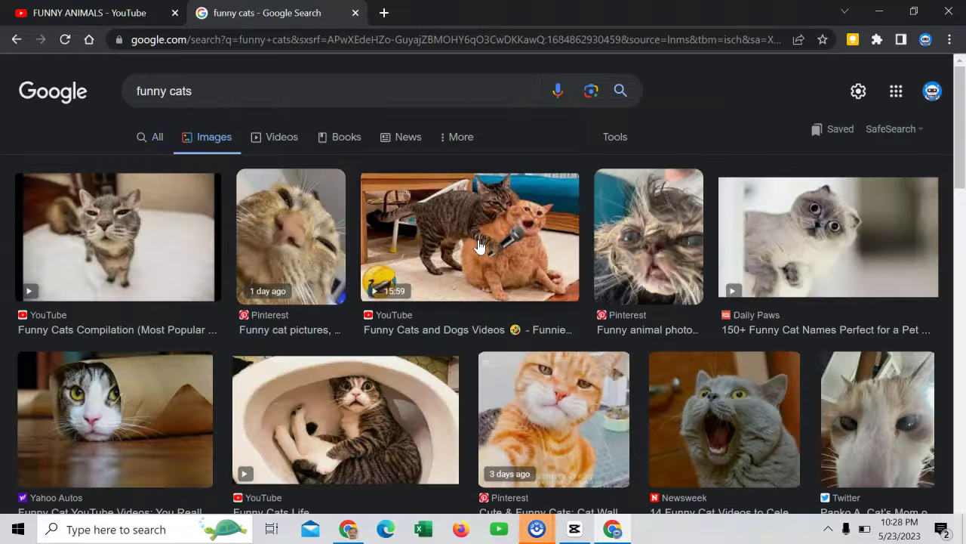
- Save the image of the two cats with the microphone to Downloads as JPG "maxresdefault (1)" and return to CapCut
left_click(529, 264)
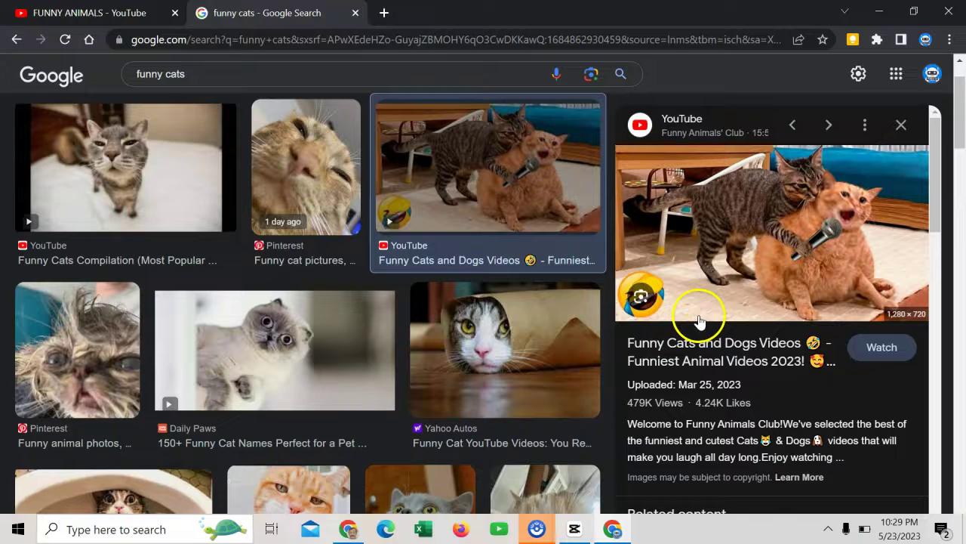
right_click(720, 204)
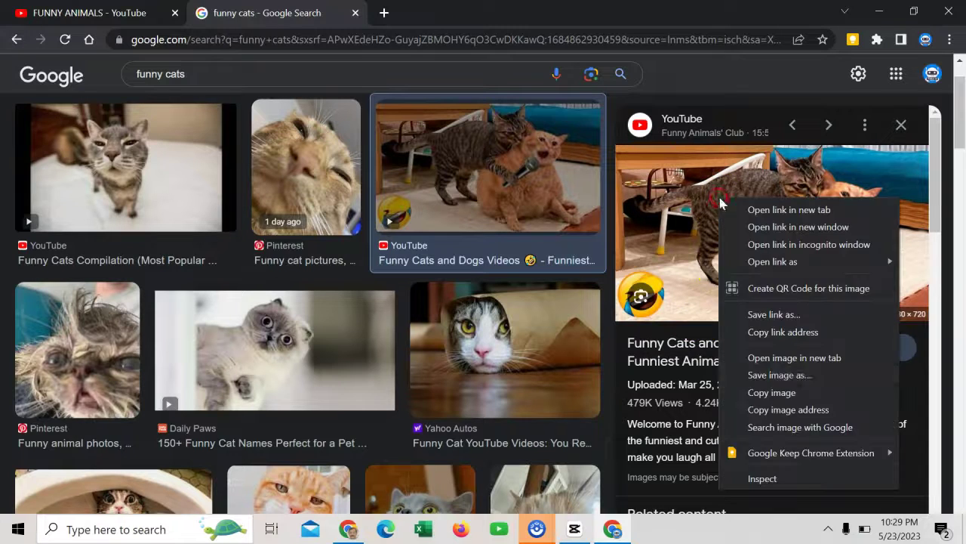
left_click(801, 373)
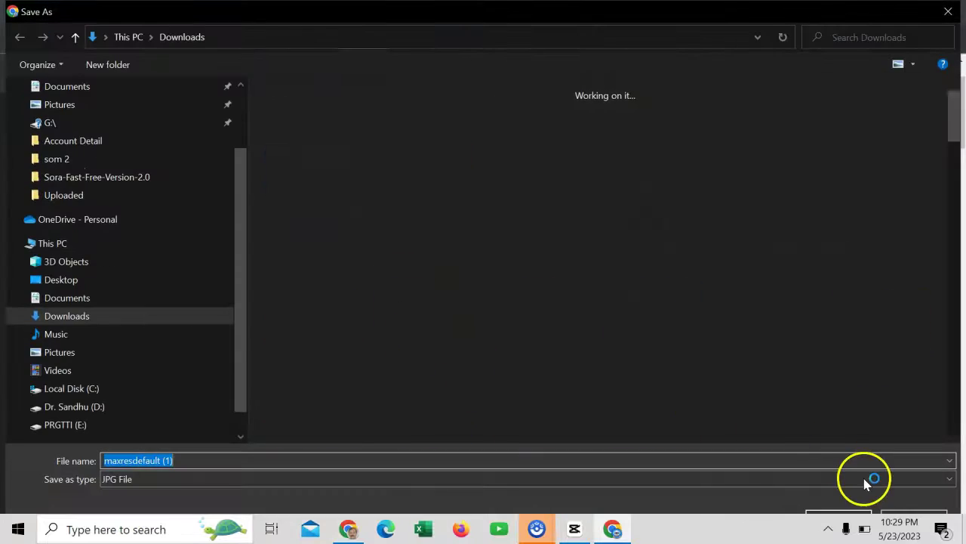
left_click(845, 512)
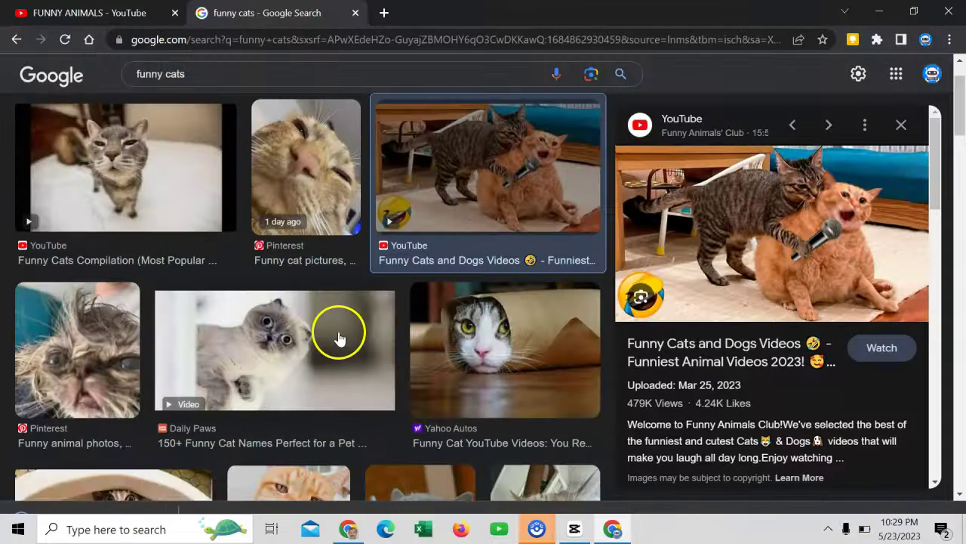
left_click(575, 529)
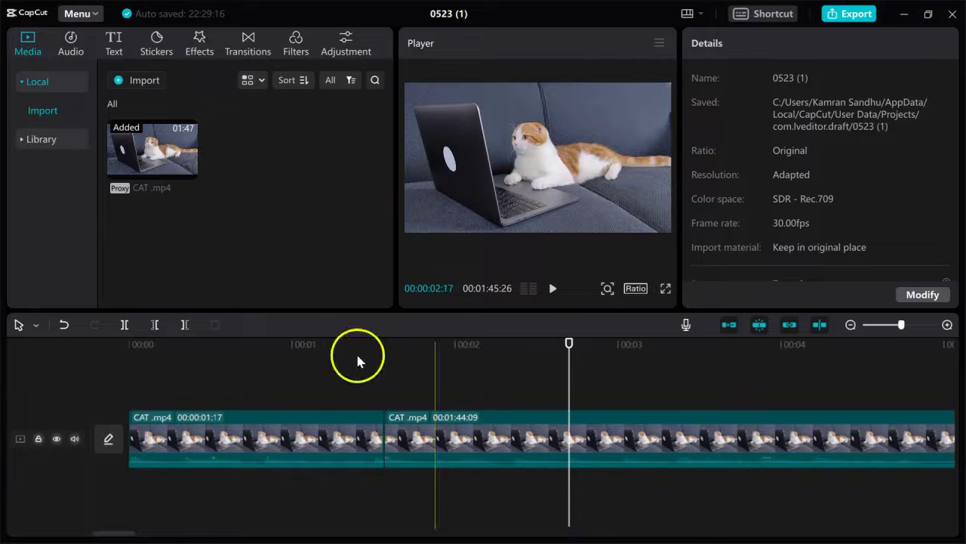
- Import the image maxresdefault (1) from Downloads and place it on a new track above the CAT .mp4 clips
left_click(139, 79)
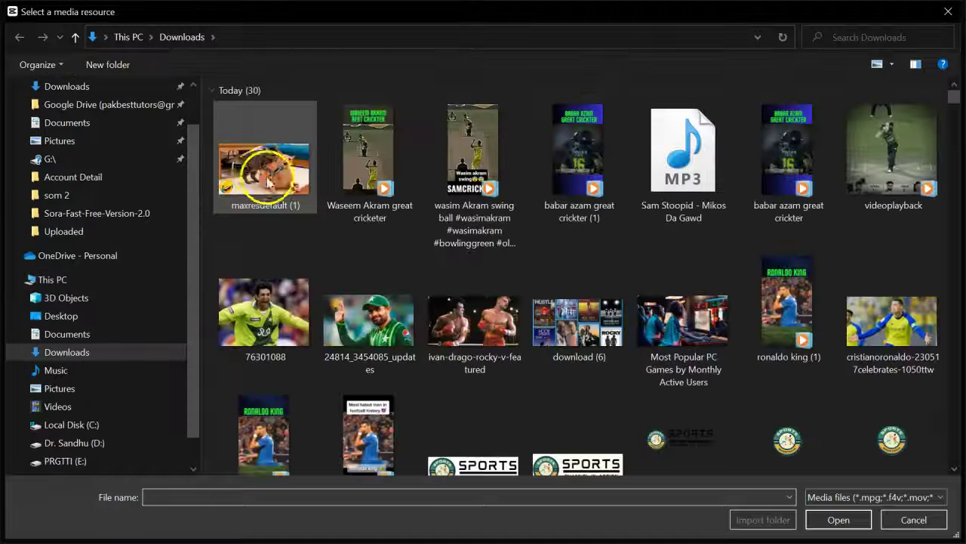
double_click(257, 172)
left_click(257, 168)
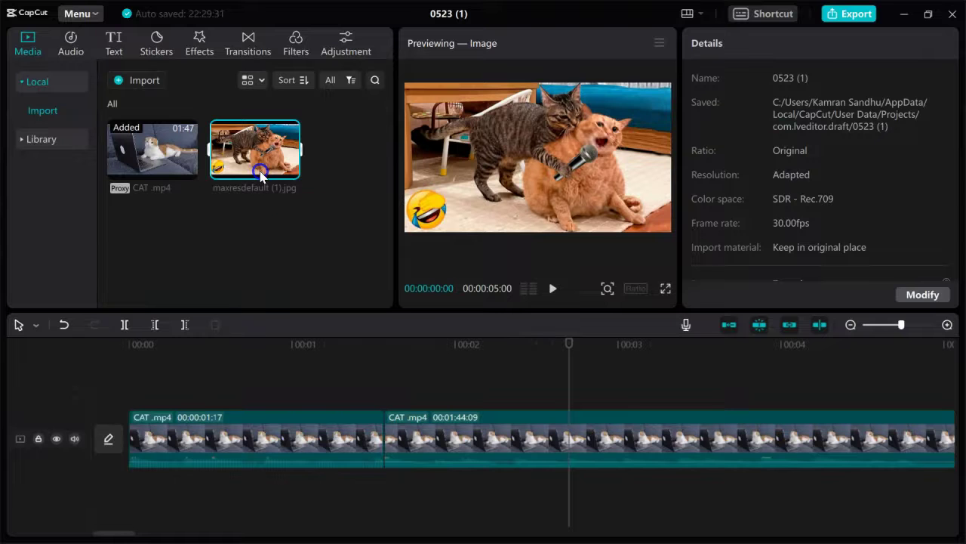
left_click_drag(260, 173, 235, 387)
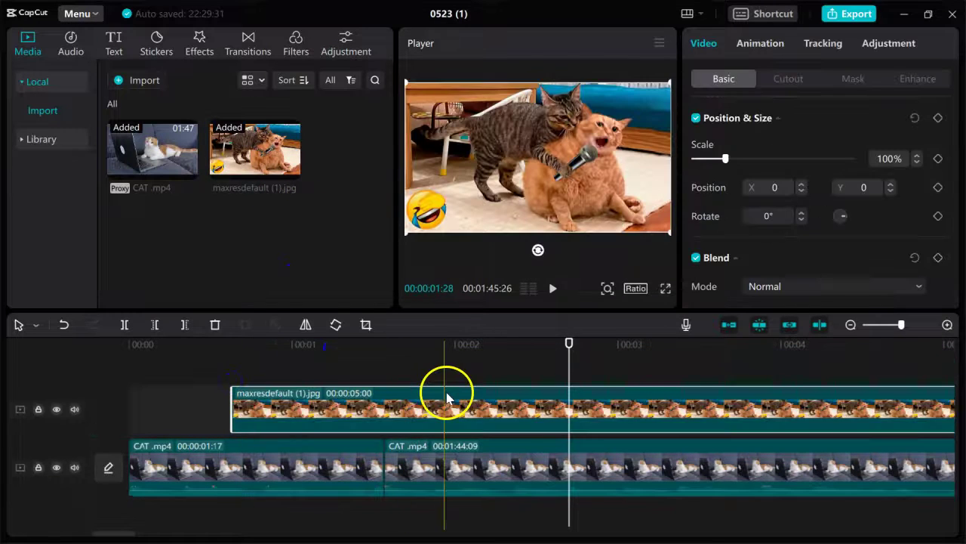
- Reposition the maxresdefault (1).jpg clip over the CAT .mp4 footage, extend it to 00:00:31:15 and scale it to 121%
left_click(851, 324)
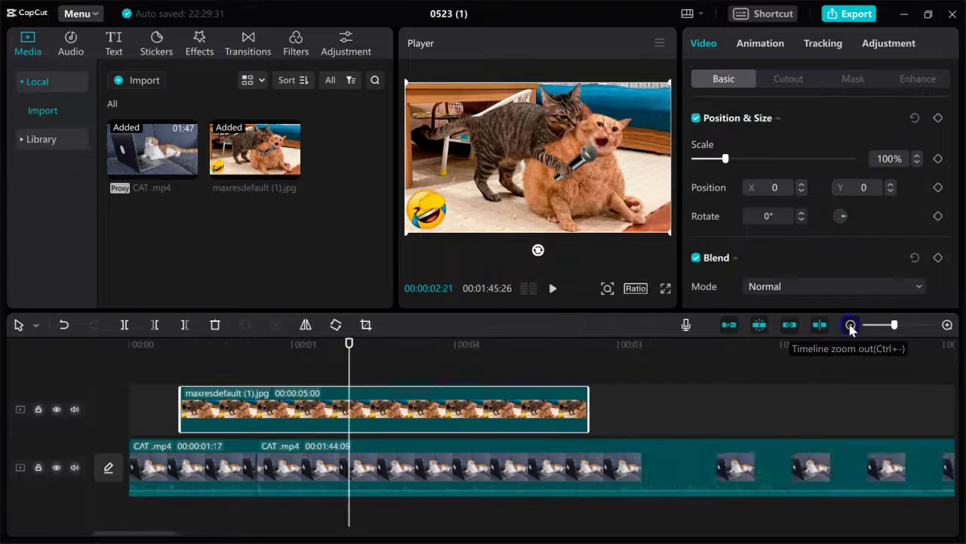
left_click(851, 325)
left_click(851, 325)
left_click(291, 412)
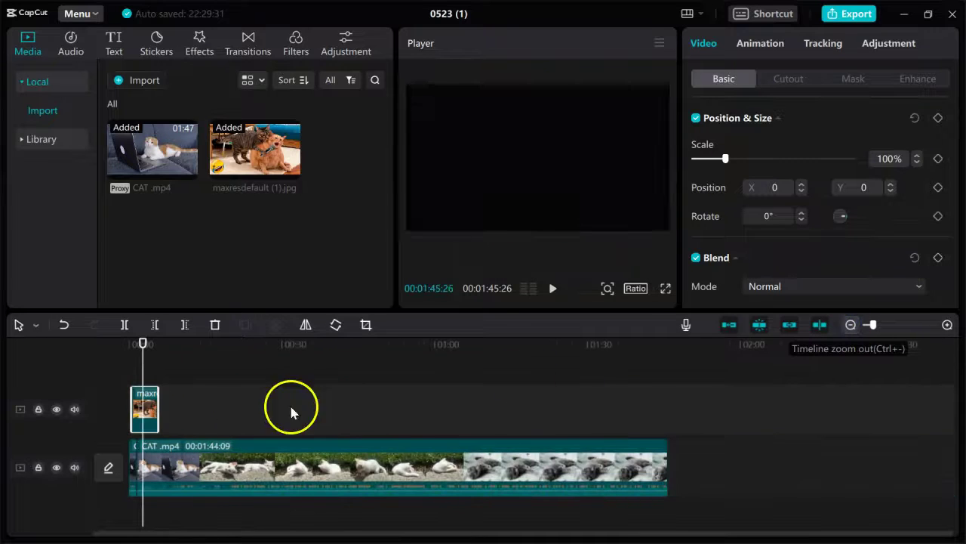
left_click_drag(155, 407, 324, 408)
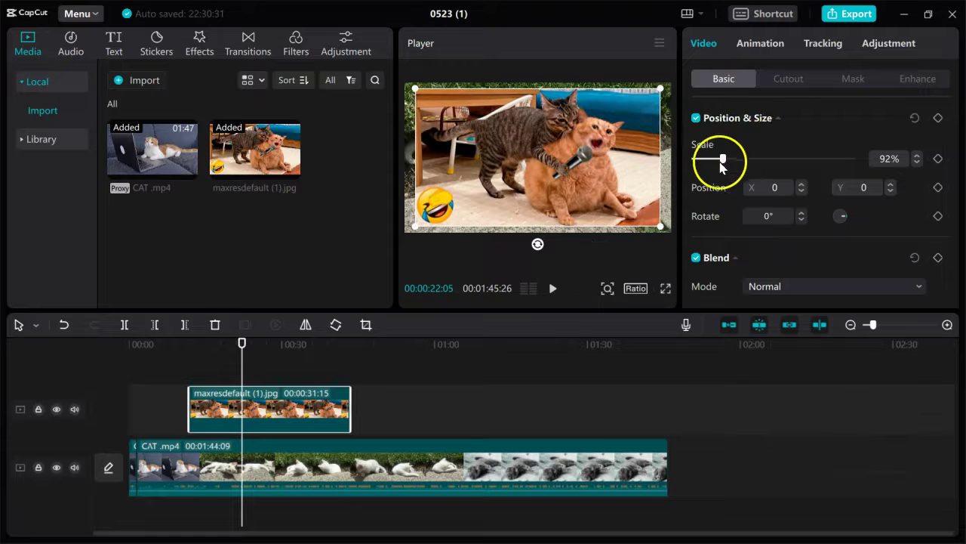
mouse_move(723, 160)
left_mouse_down()
mouse_move(741, 160)
mouse_move(724, 160)
mouse_move(732, 161)
left_mouse_up()
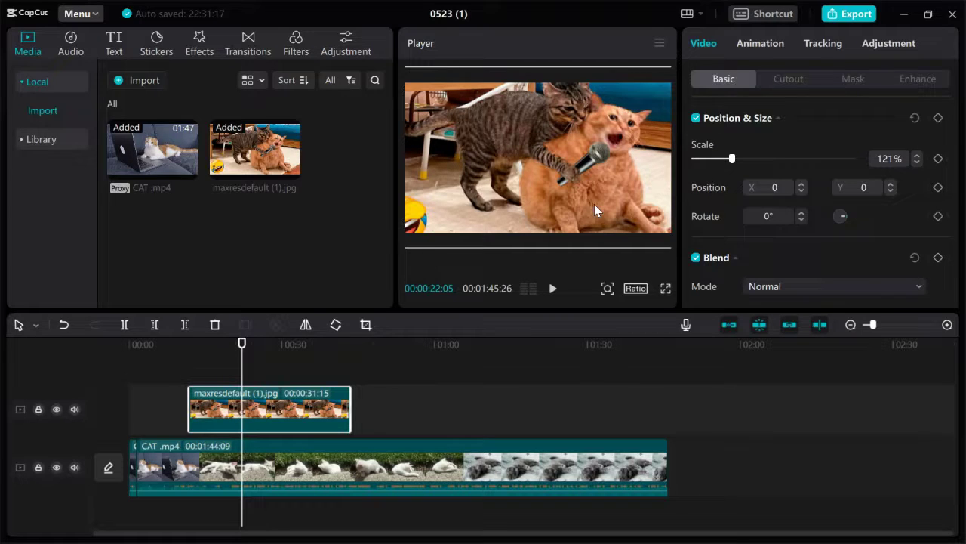
- Try several In animations on the maxresdefault (1).jpg clip, including Shake 2, Rock Horizontally, Rock Vertically and Spin Left
left_click(761, 45)
left_click(787, 159)
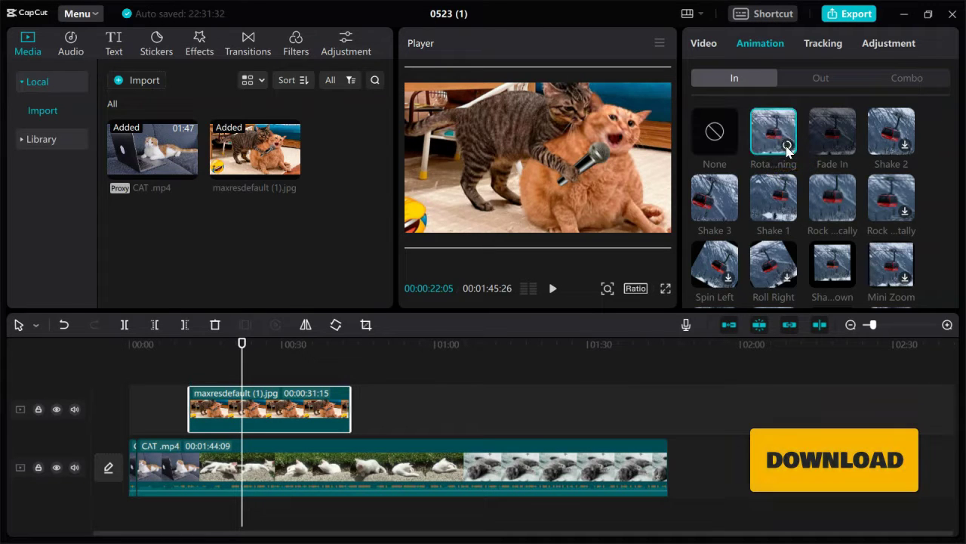
left_click(792, 149)
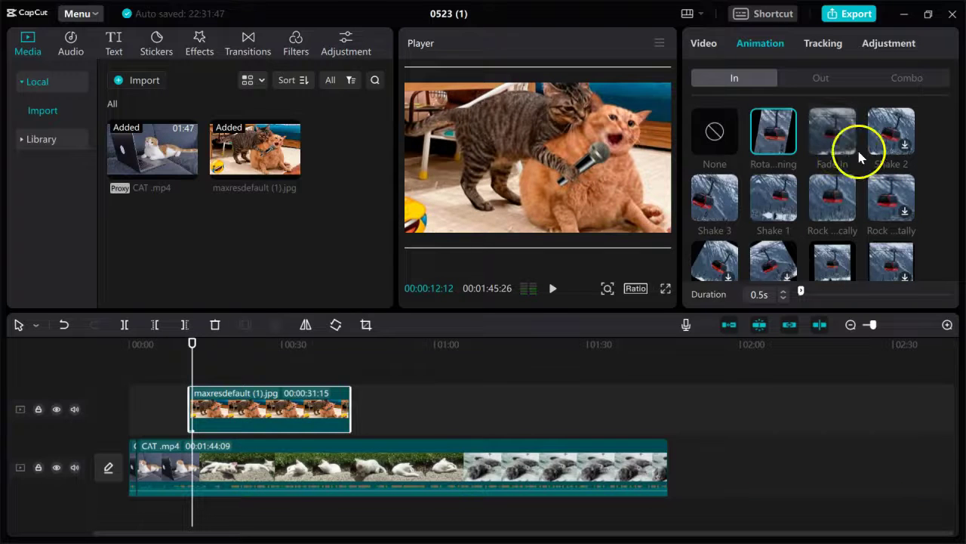
left_click(895, 139)
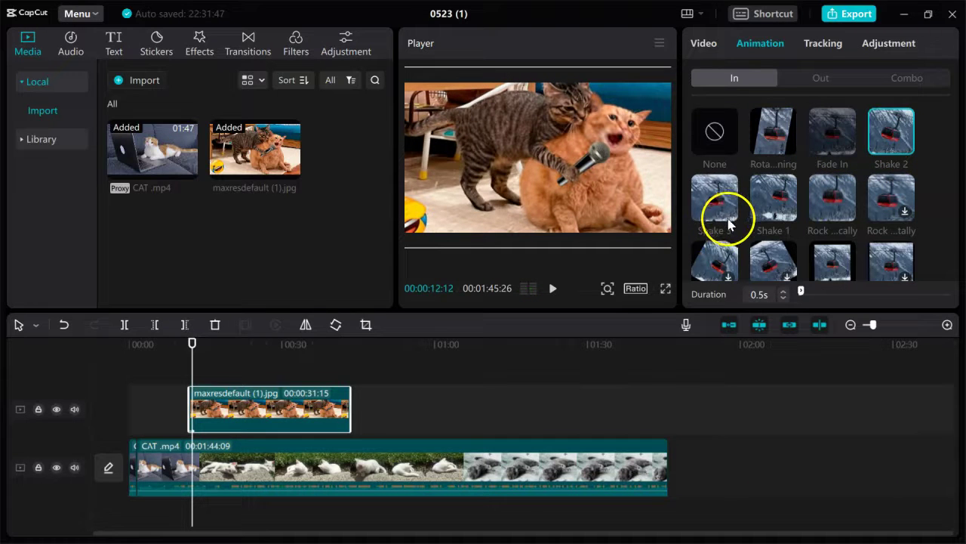
left_click(898, 212)
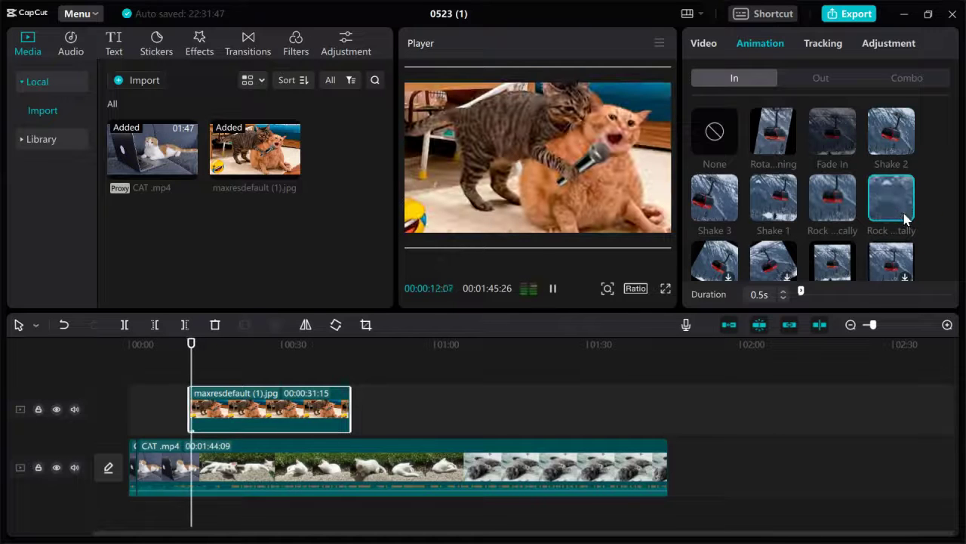
left_click(904, 219)
left_click(828, 210)
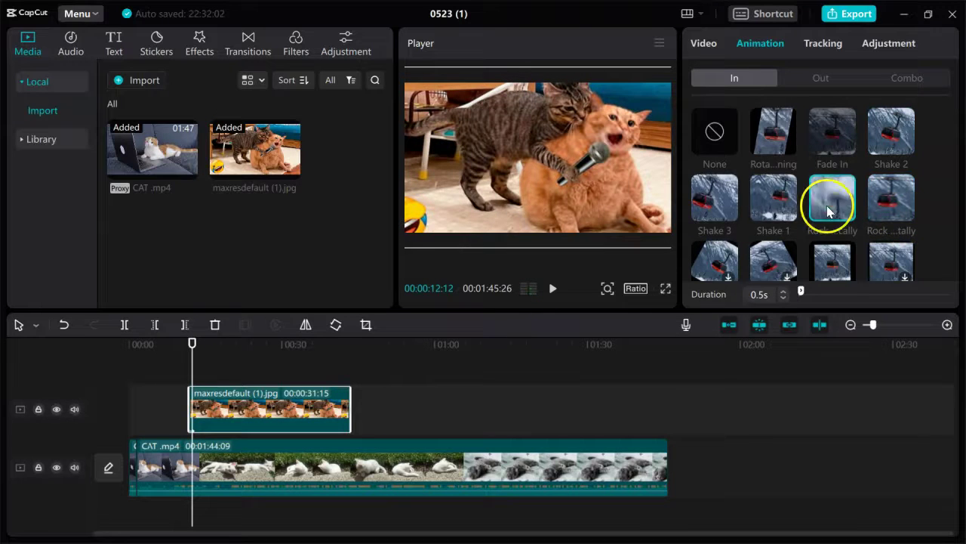
scroll(826, 205, "down", 1)
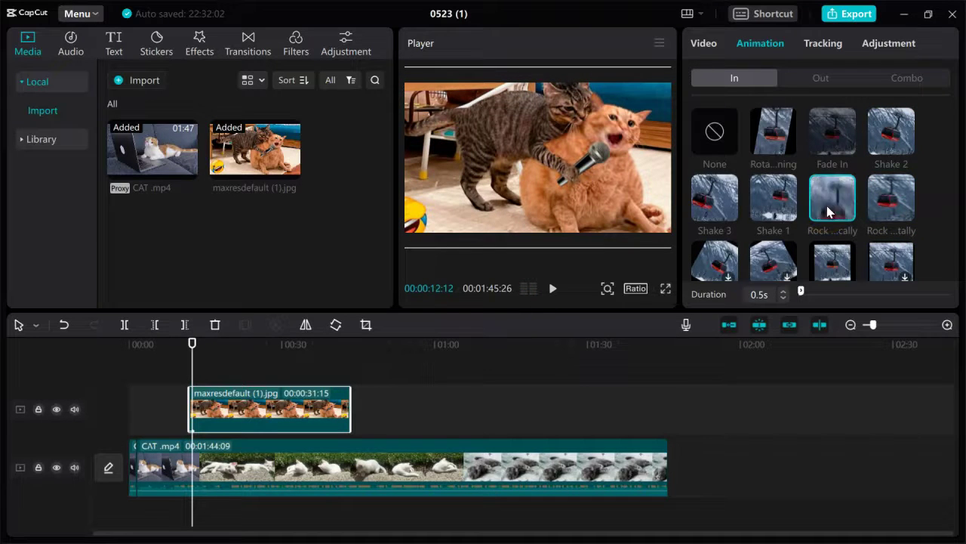
left_click(716, 199)
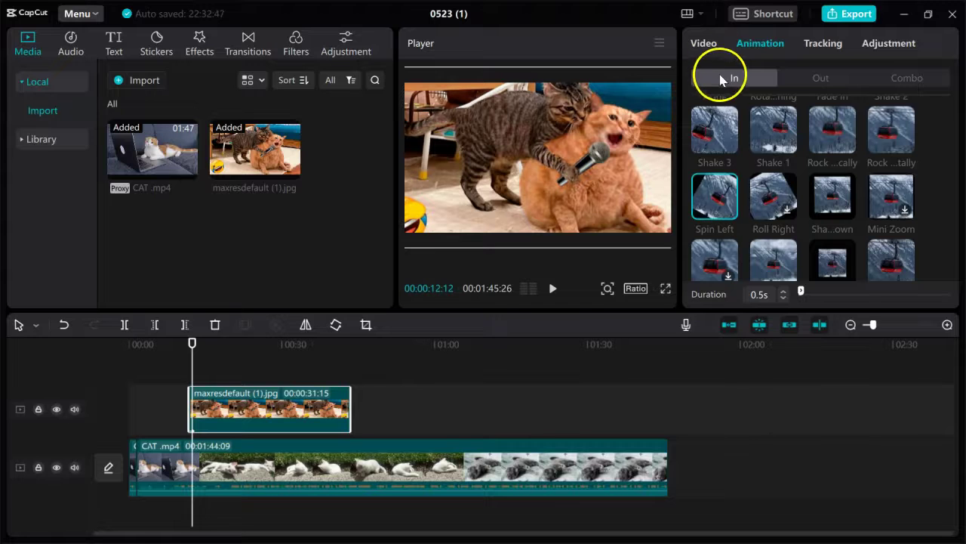
- Apply the distort-and-stretch Combo animation to the maxresdefault (1).jpg clip and preview it
left_click(816, 79)
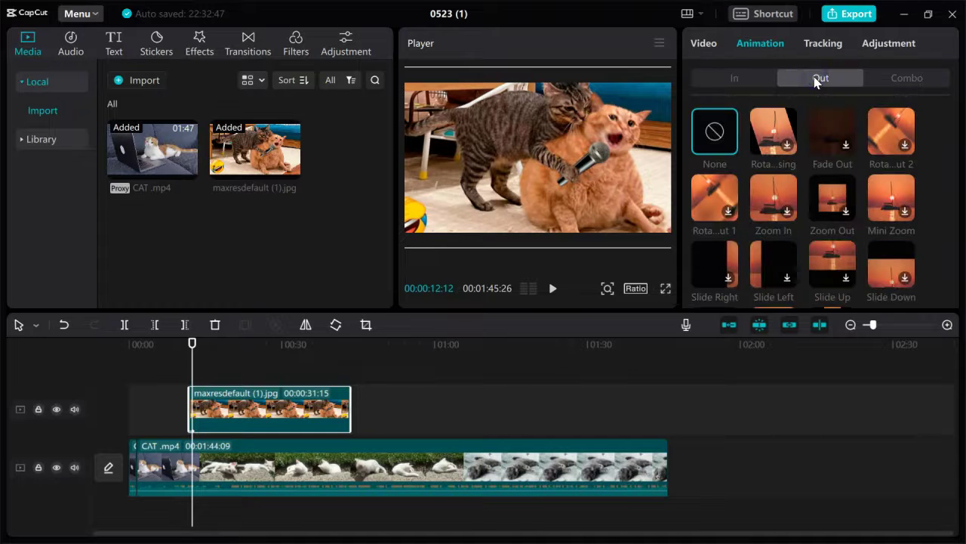
left_click(889, 80)
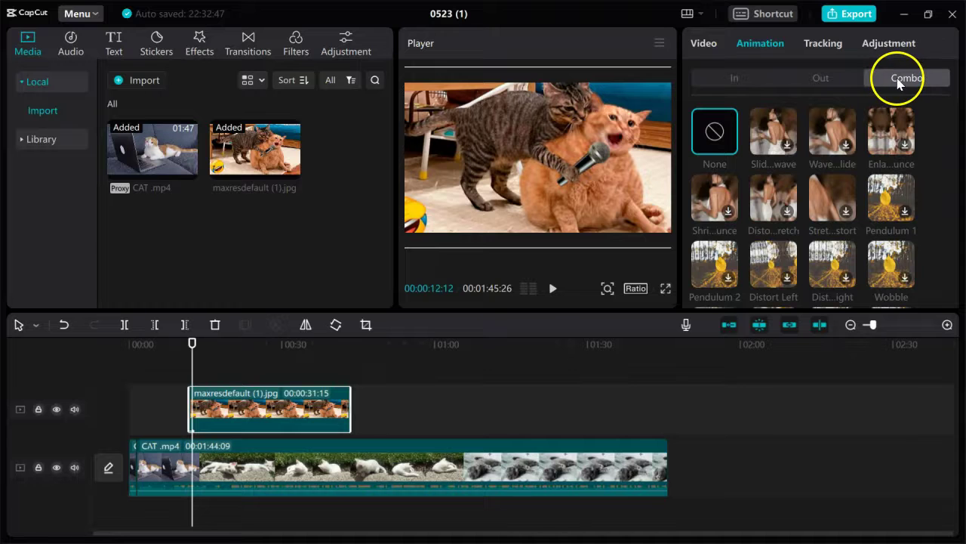
left_click(781, 207)
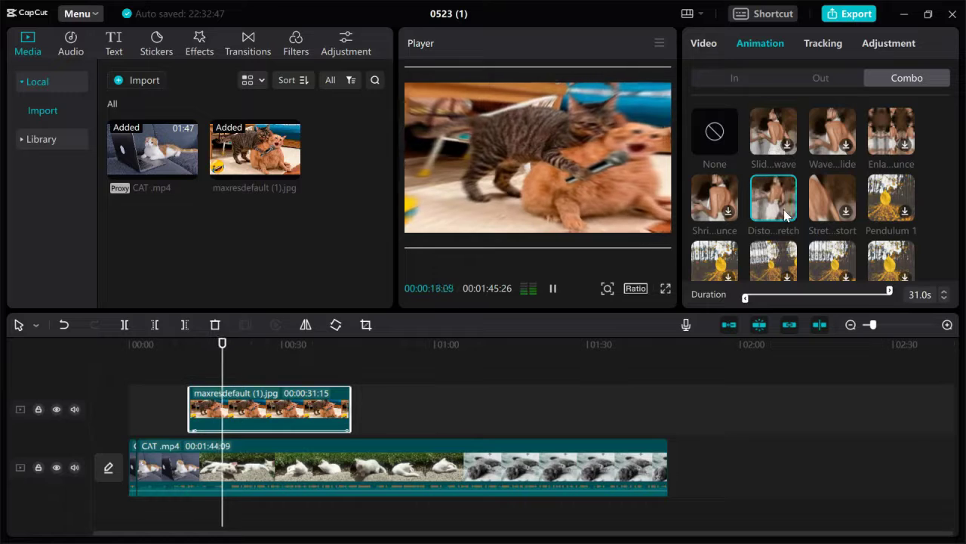
left_click(825, 202)
left_click(868, 206)
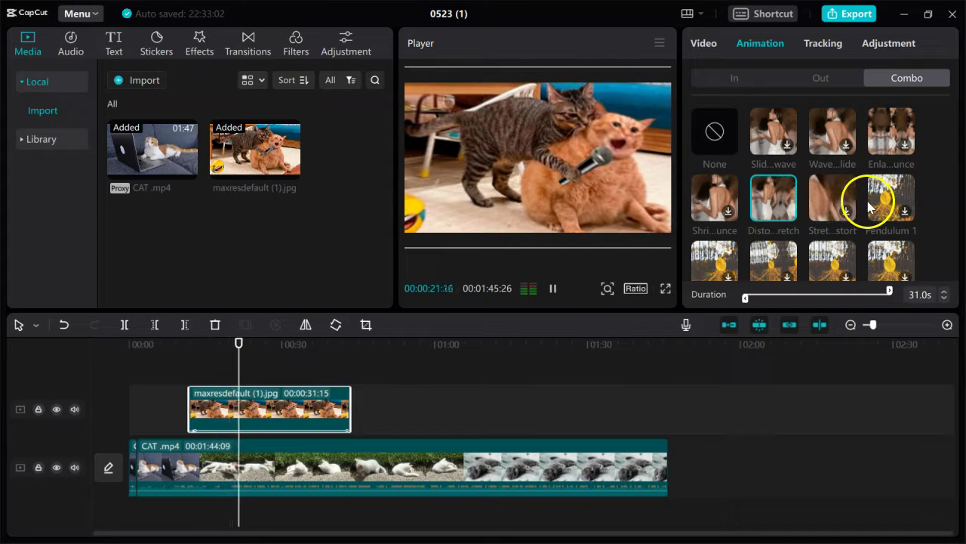
left_click(553, 288)
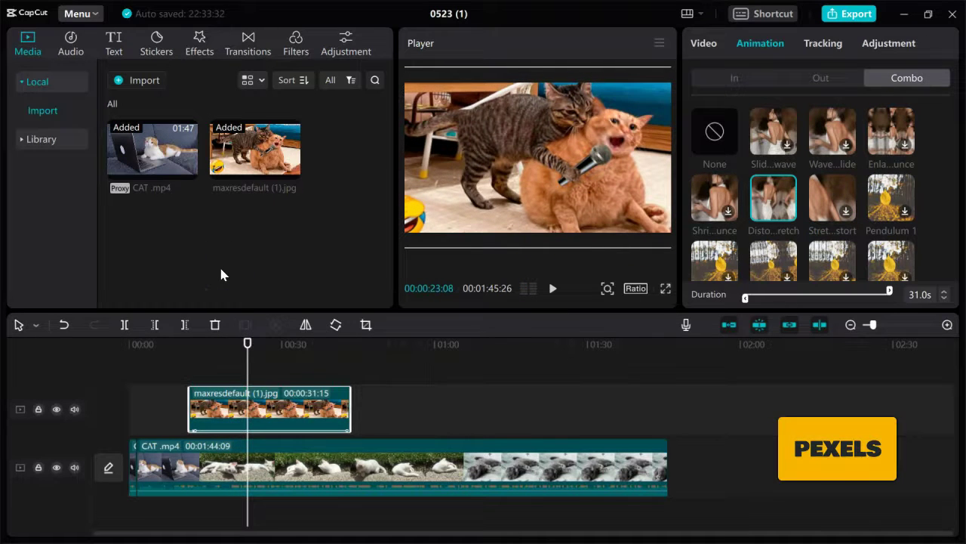
- Switch to Chrome, search Google for "pexels" in a new tab and open the Pexels website
key("ctrl+t")
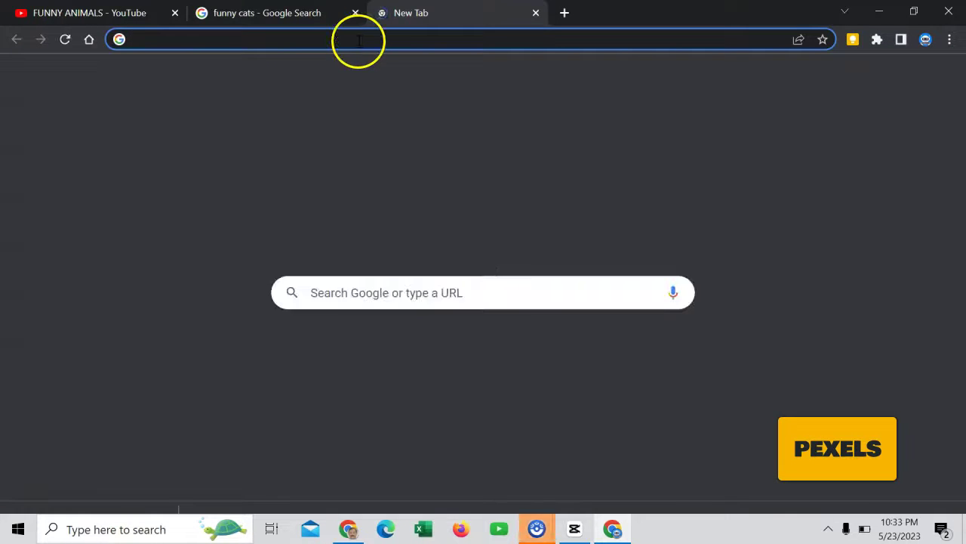
left_click(414, 299)
key("Up")
left_click(260, 283)
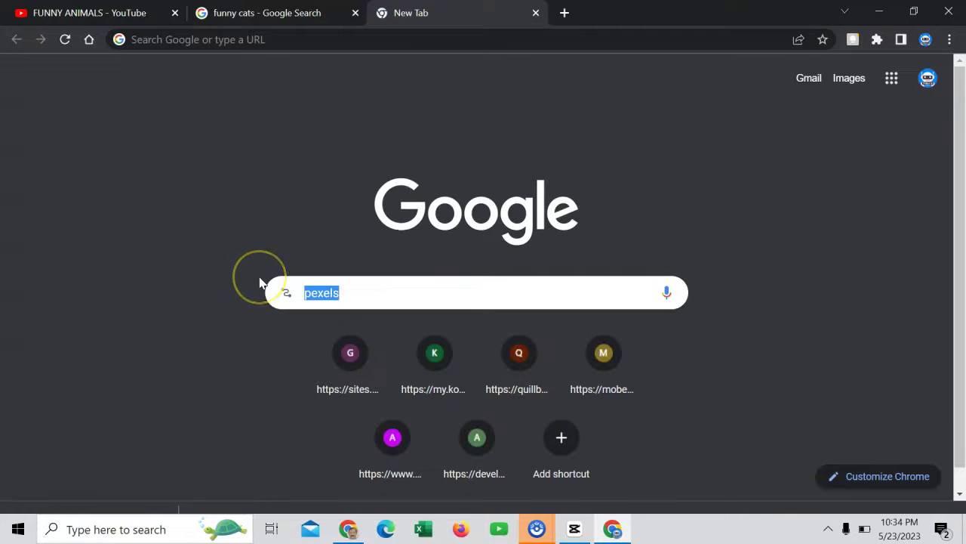
type("pEXEL")
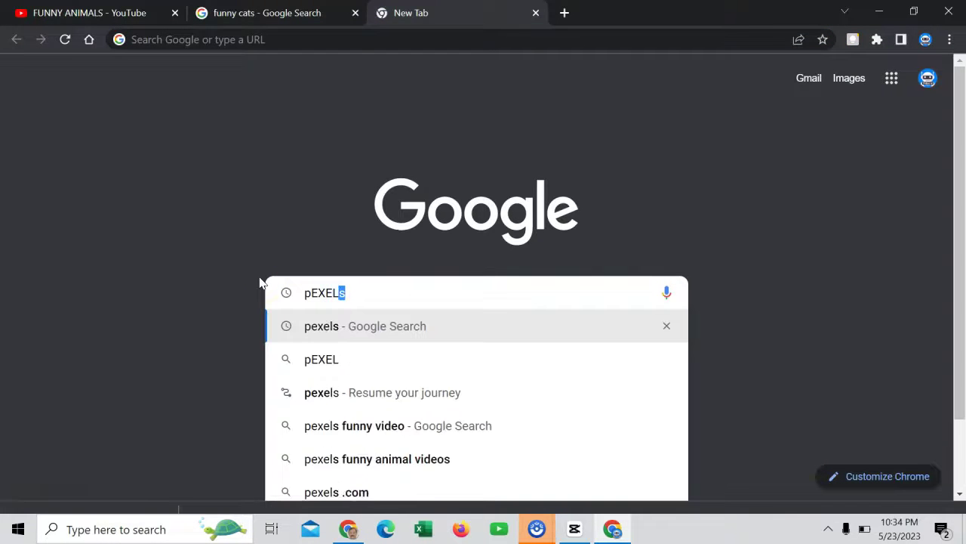
type("S")
key("Return")
left_click(363, 297)
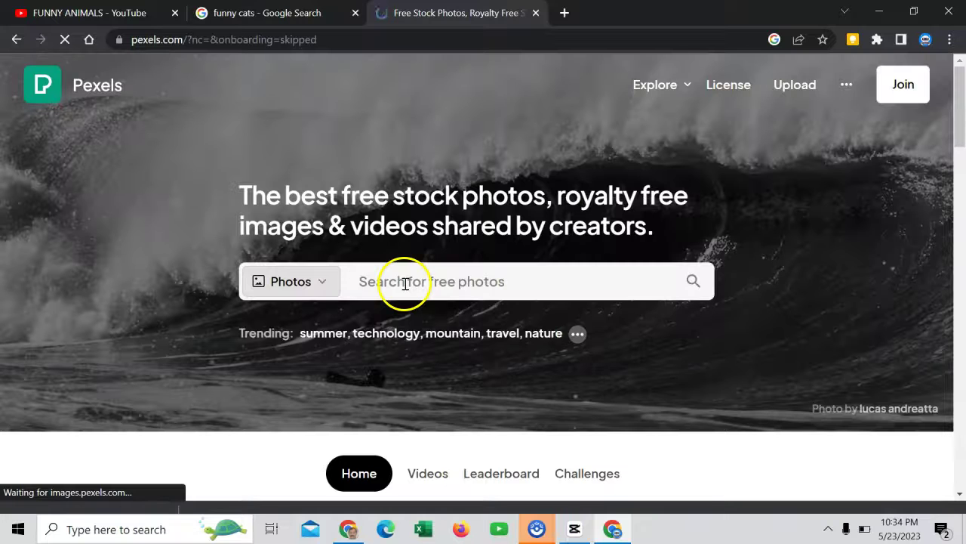
- Search Pexels for "Funny Cats" and show the video results
left_click(401, 282)
type("Funny Cats")
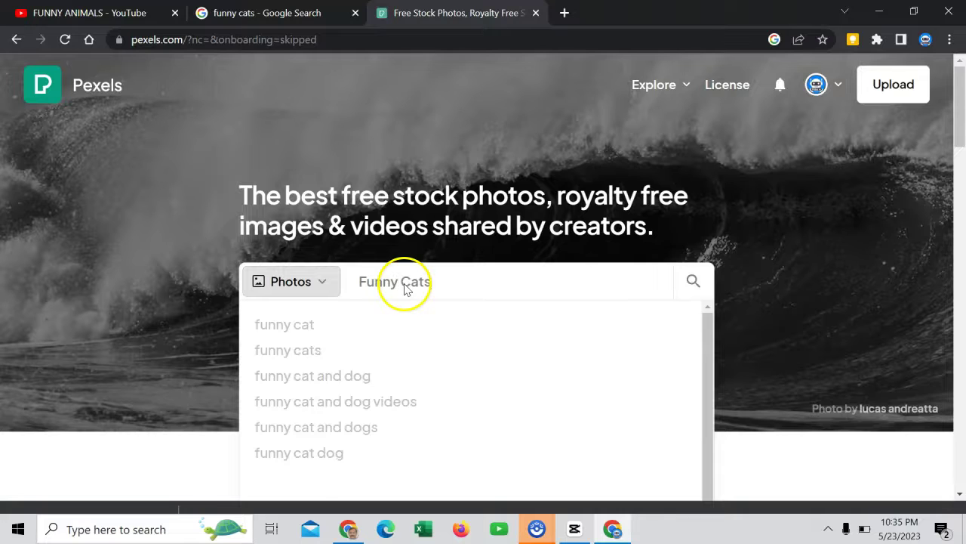
key("Return")
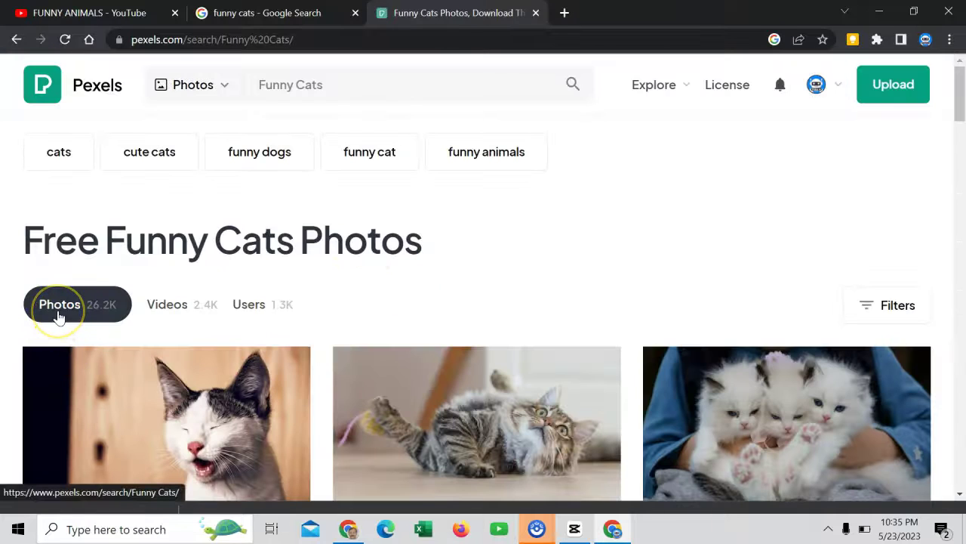
left_click(167, 330)
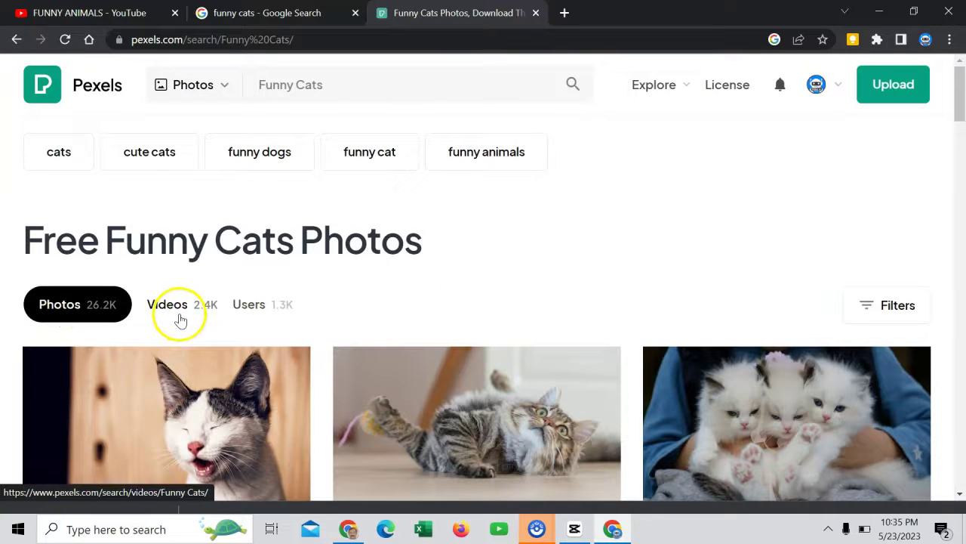
left_click(173, 305)
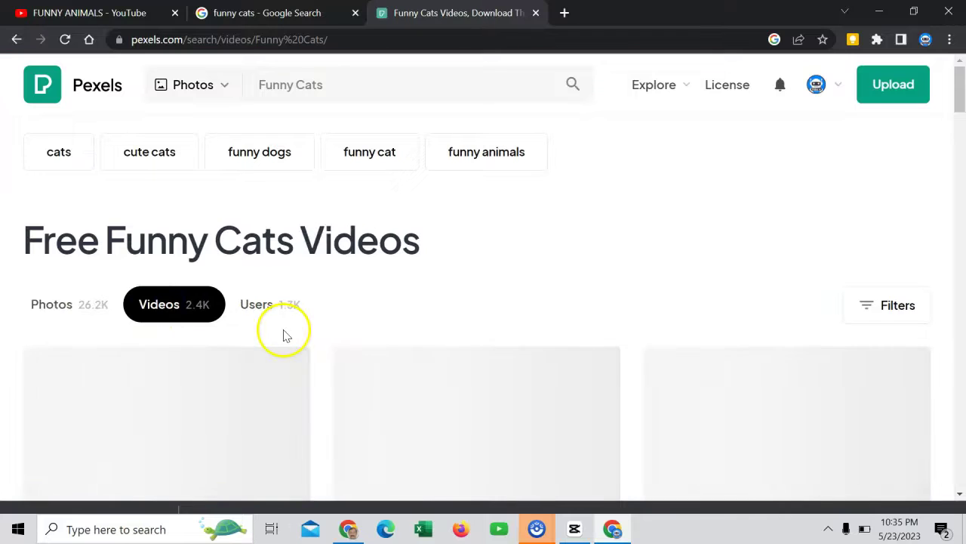
- Examine the Funny Cats video results on Pexels for suitable stock footage
scroll(280, 328, "down", 2)
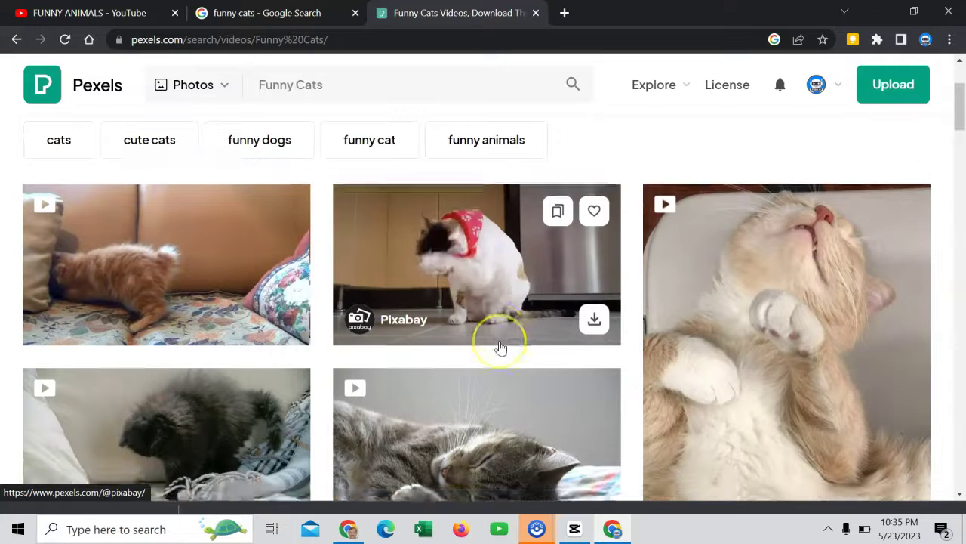
scroll(498, 343, "down", 5)
scroll(500, 348, "down", 1)
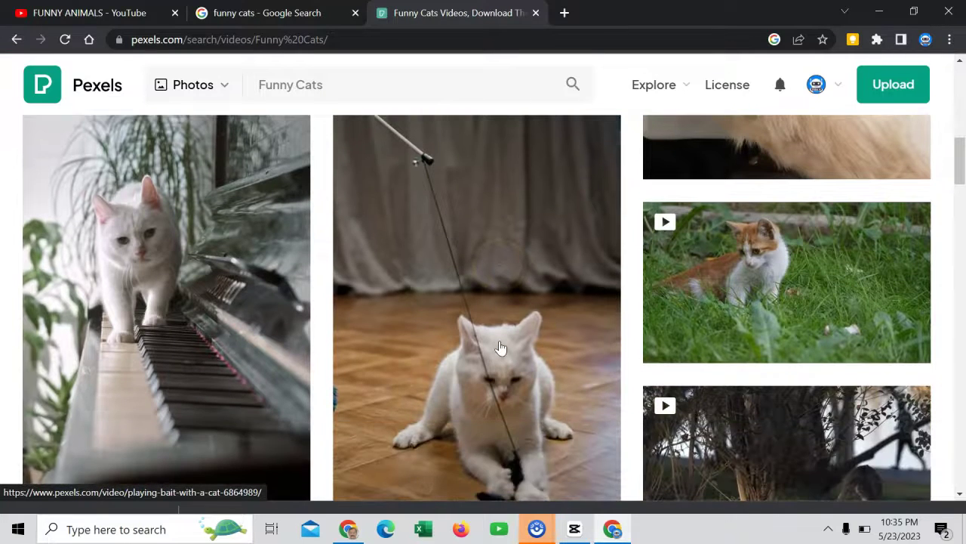
scroll(500, 348, "down", 4)
scroll(501, 348, "down", 8)
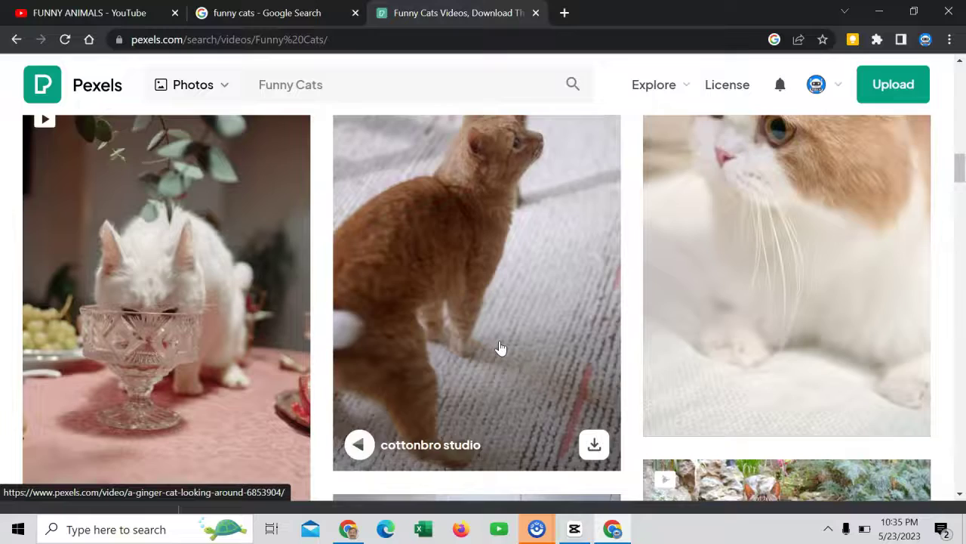
scroll(500, 348, "down", 4)
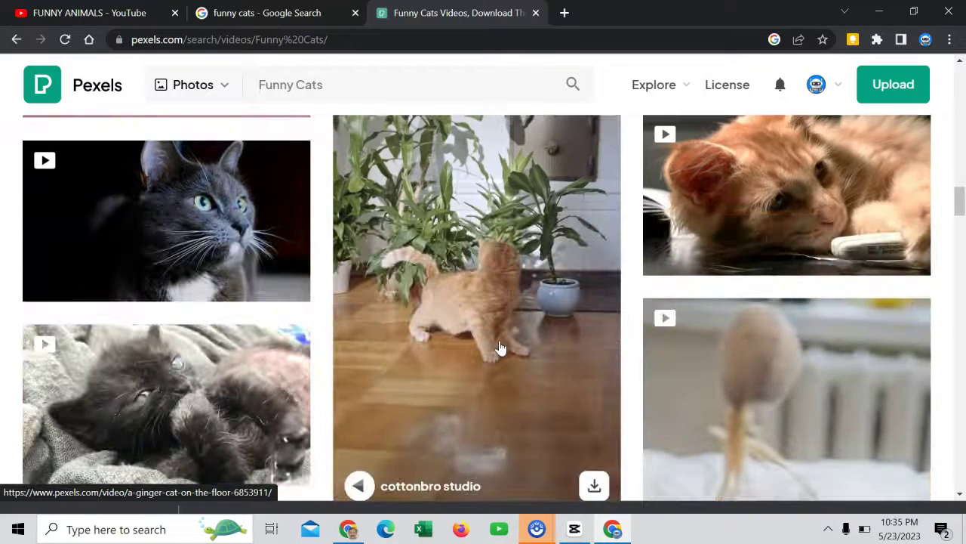
scroll(500, 348, "down", 8)
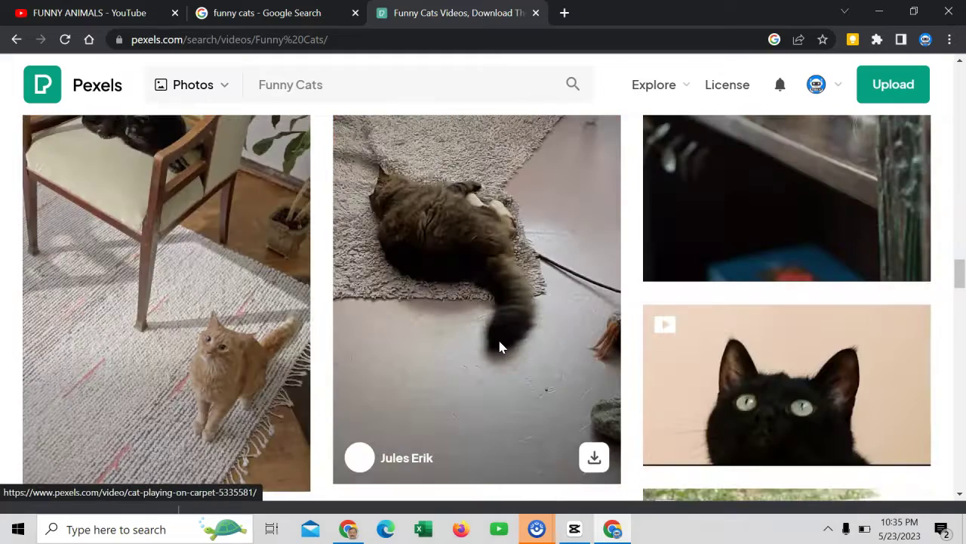
scroll(500, 348, "down", 6)
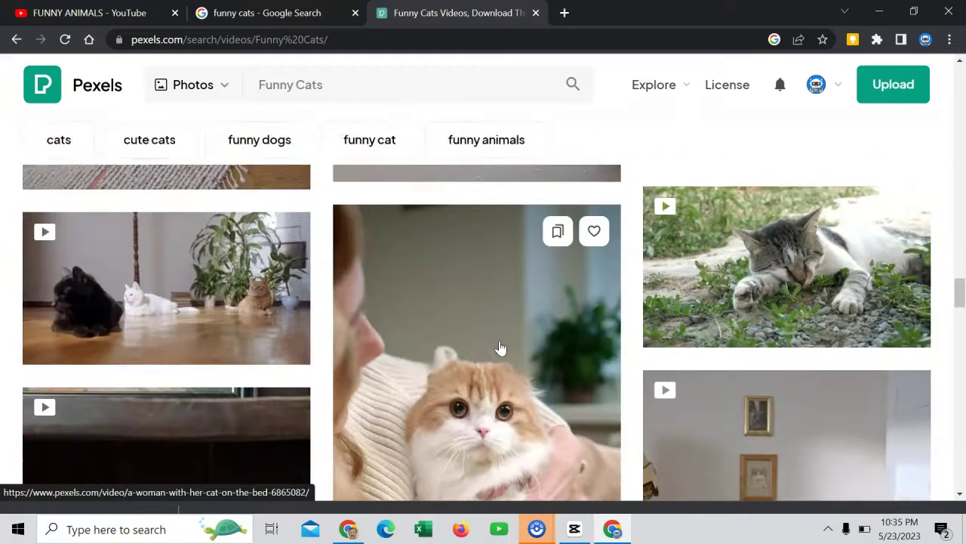
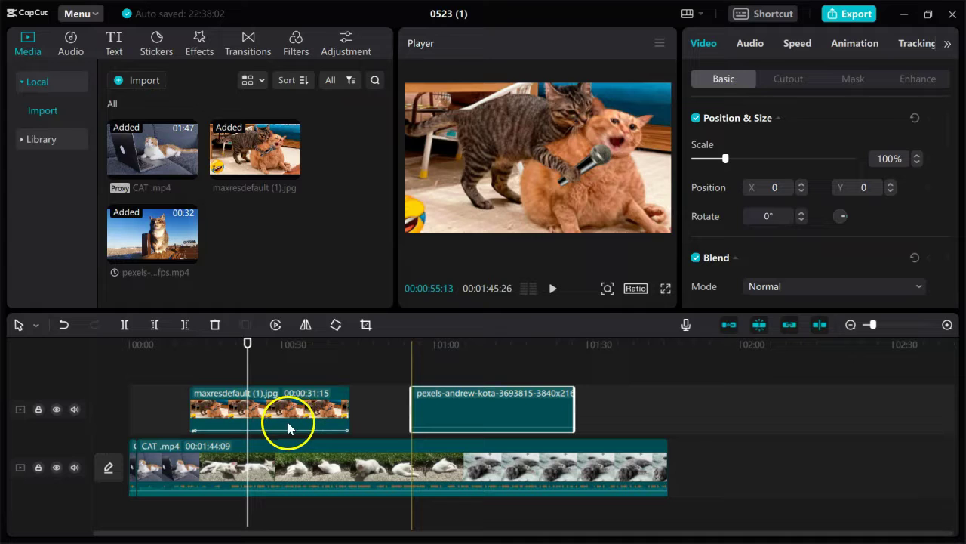
- Play back the Pexels cat clip placed on the CapCut timeline after the maxresdefault (1).jpg clip
left_click(552, 287)
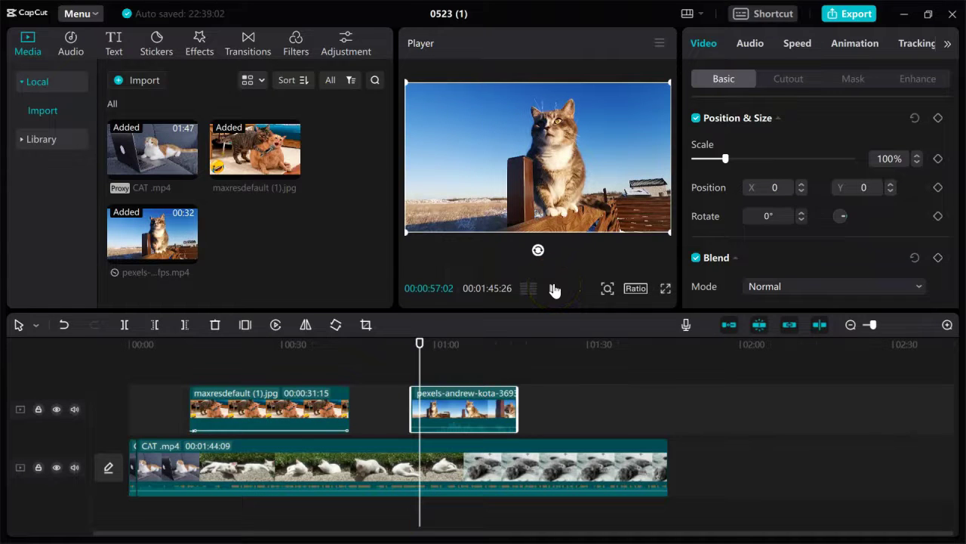
- Mute the overlay track that holds the maxresdefault (1).jpg image and the Pexels cat clip
left_click(498, 324)
left_click(231, 408)
left_click(449, 425)
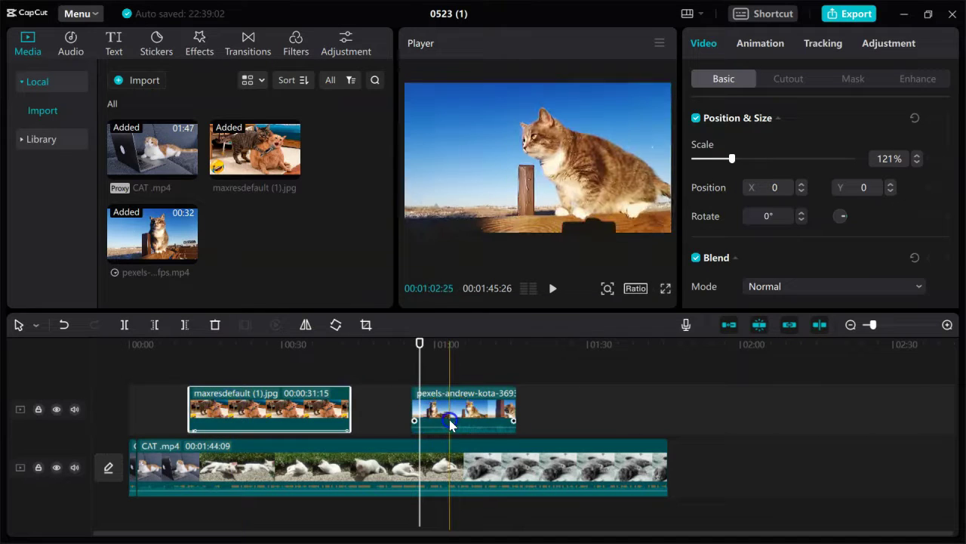
left_click(74, 409)
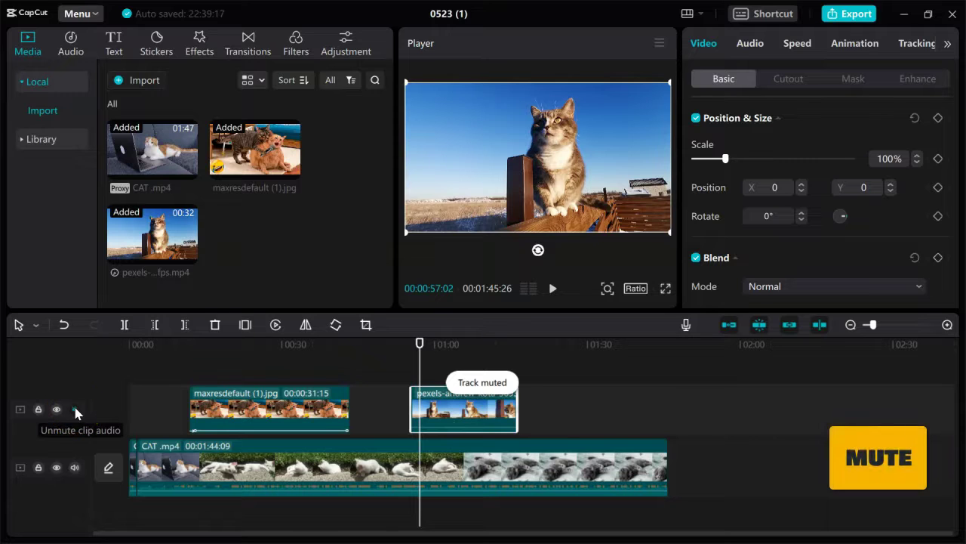
left_click(228, 310)
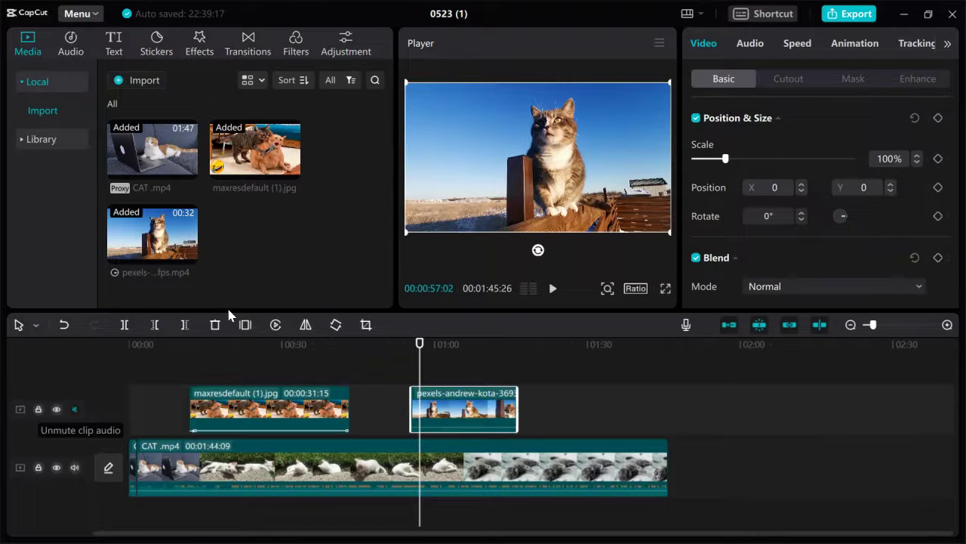
- Lower the volume of the main CAT .mp4 clip to -43.2 dB and play back the result
left_click(281, 474)
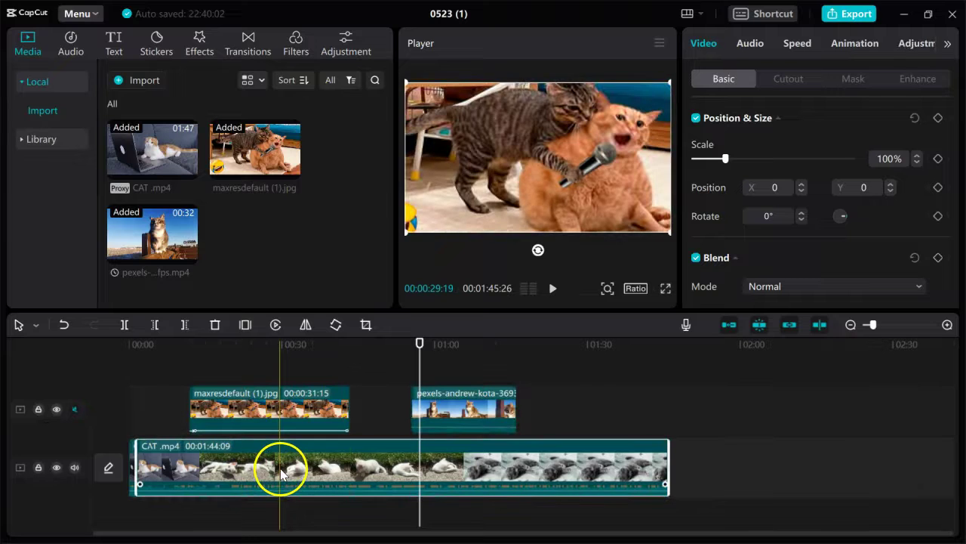
left_click(749, 47)
left_click_drag(812, 122, 726, 125)
left_click(552, 288)
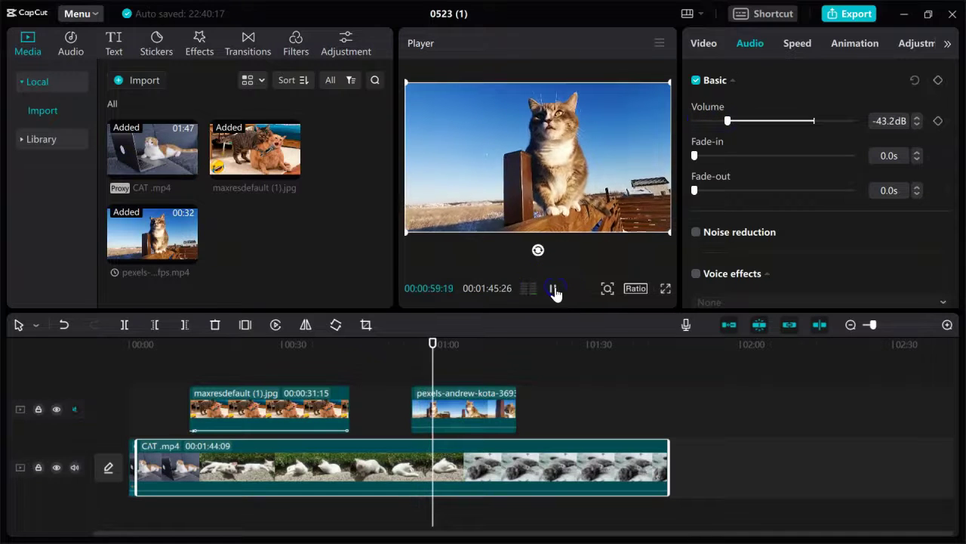
left_click(554, 289)
- Set the CAT .mp4 clip's volume to -21.7 dB and listen to a short stretch
left_click_drag(733, 126, 770, 122)
left_click(552, 289)
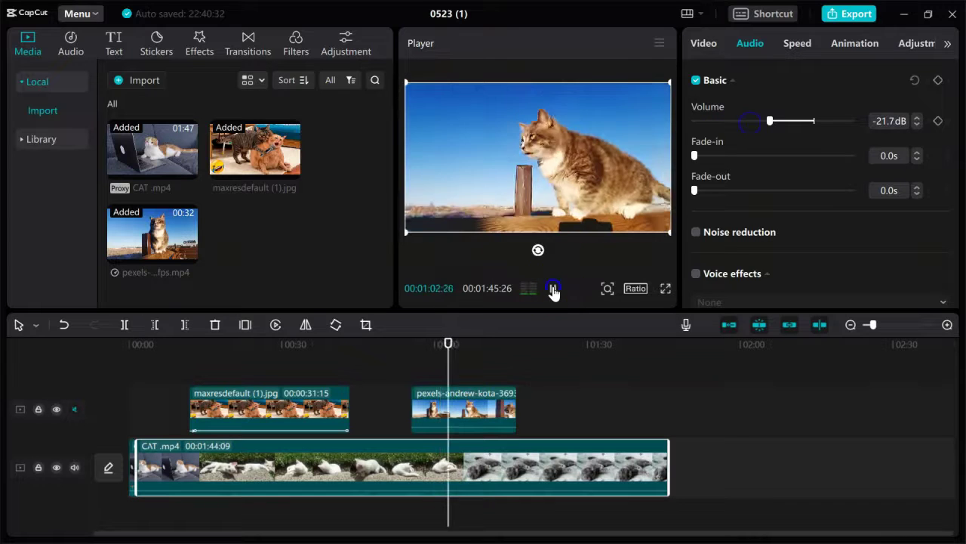
left_click(553, 288)
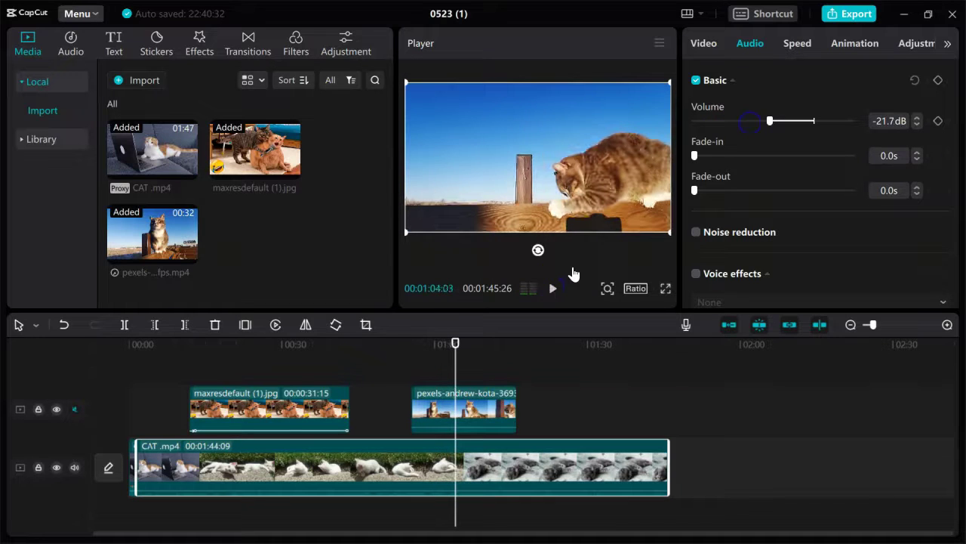
- Try the CAT .mp4 clip's volume at 0.0 dB and at full silence, ending at -10.0 dB
left_click_drag(770, 120, 813, 121)
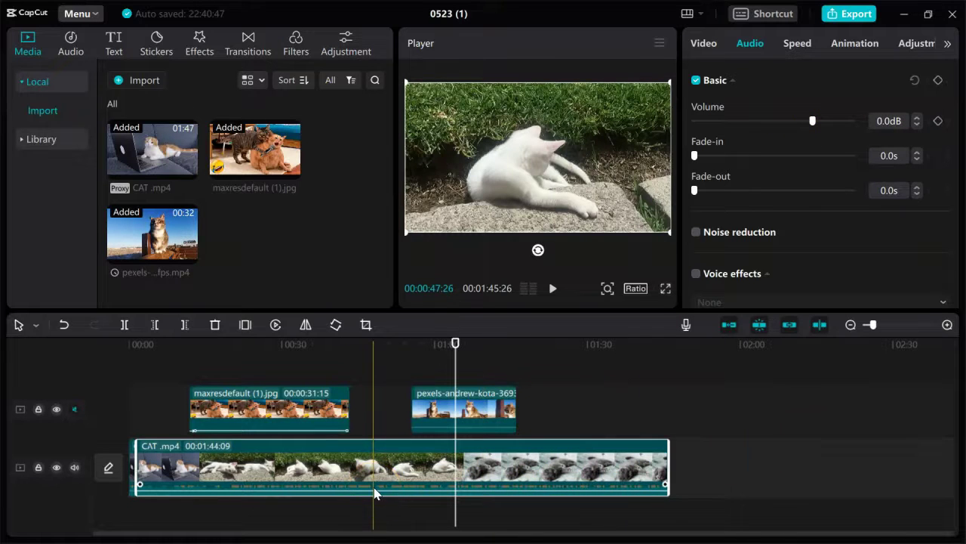
left_click_drag(813, 121, 780, 123)
left_click_drag(709, 127, 689, 127)
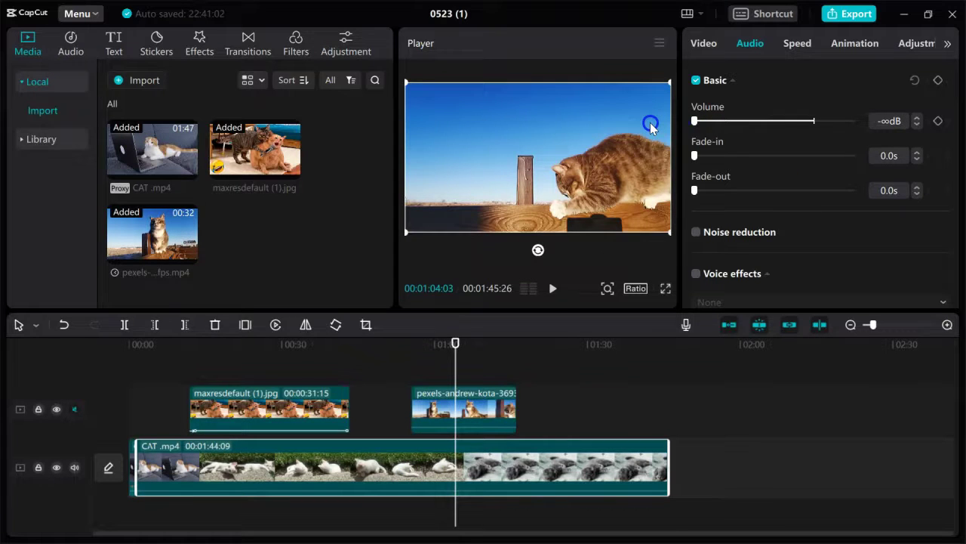
left_click(793, 121)
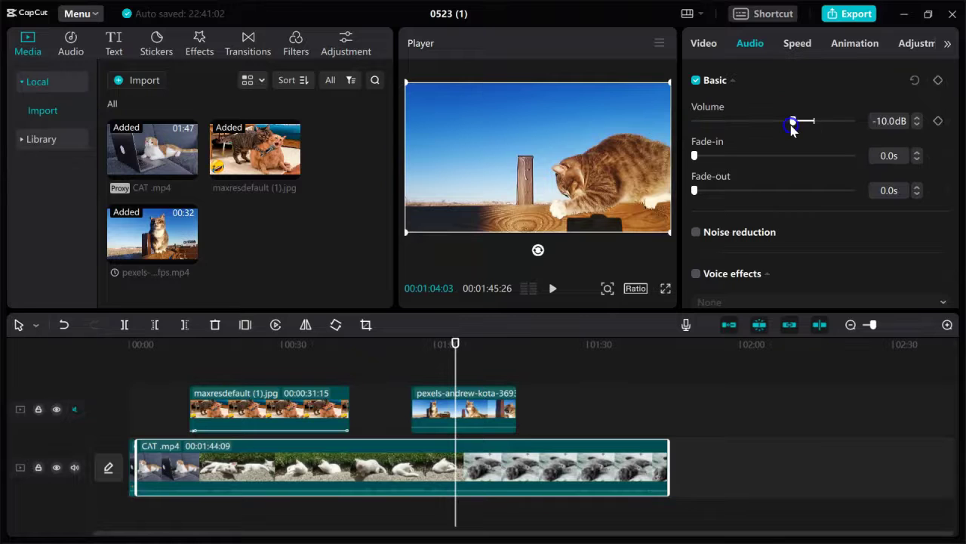
- Try a distorting Combo animation on the Pexels cat clip, replace it with the Pendulum 1 Combo animation and preview it
left_click(478, 410)
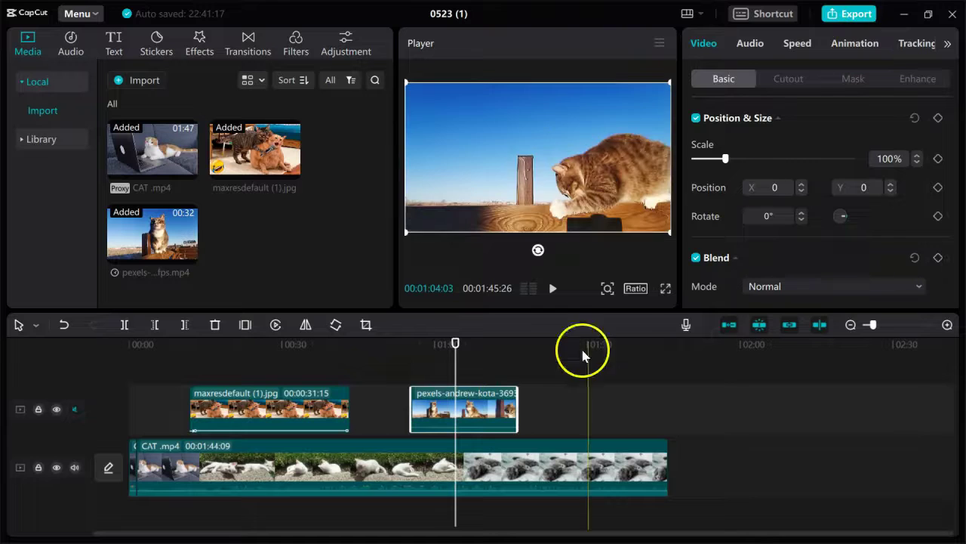
left_click(844, 47)
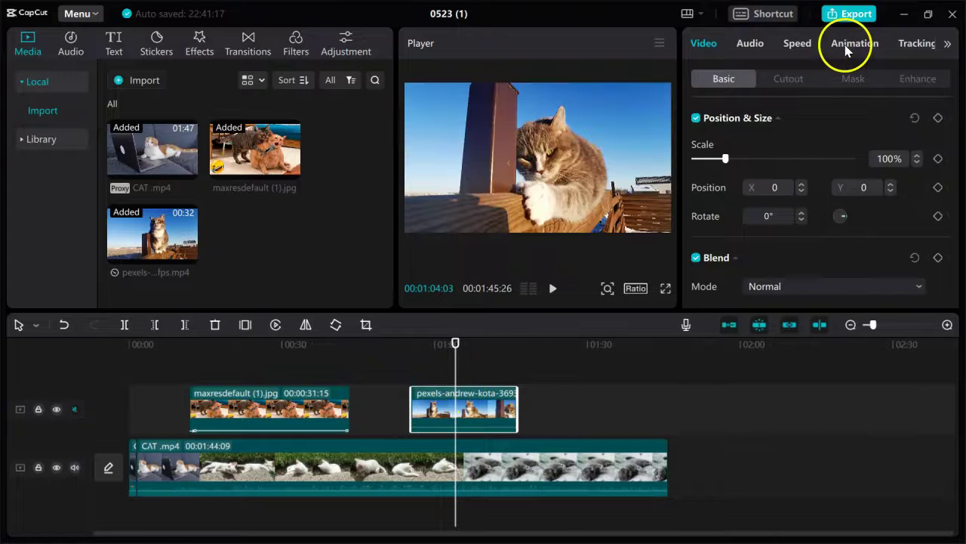
left_click(872, 115)
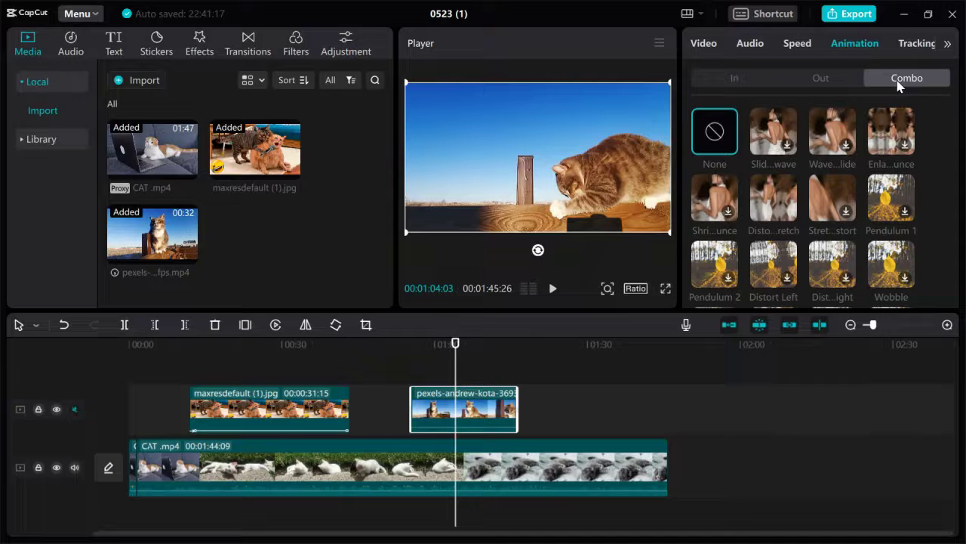
left_click(767, 199)
left_click(774, 198)
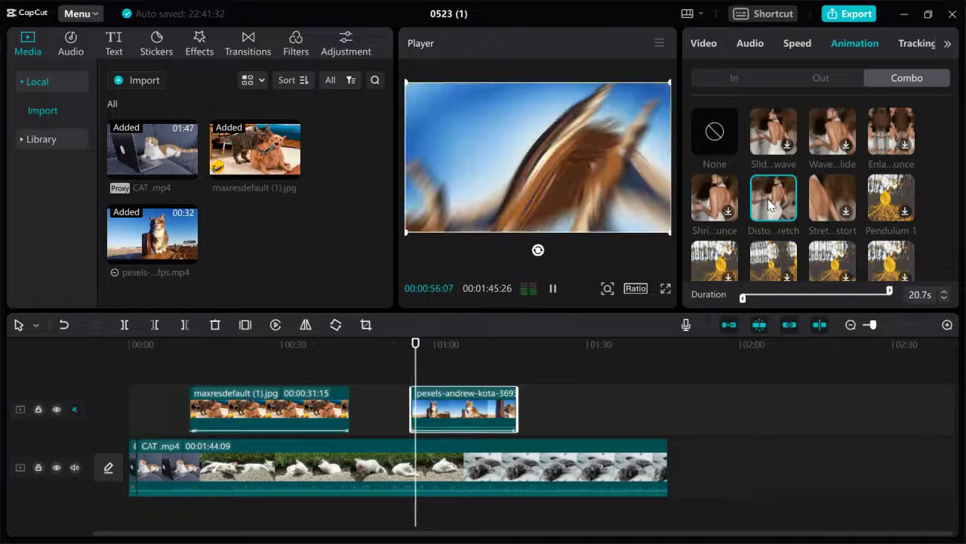
left_click(890, 198)
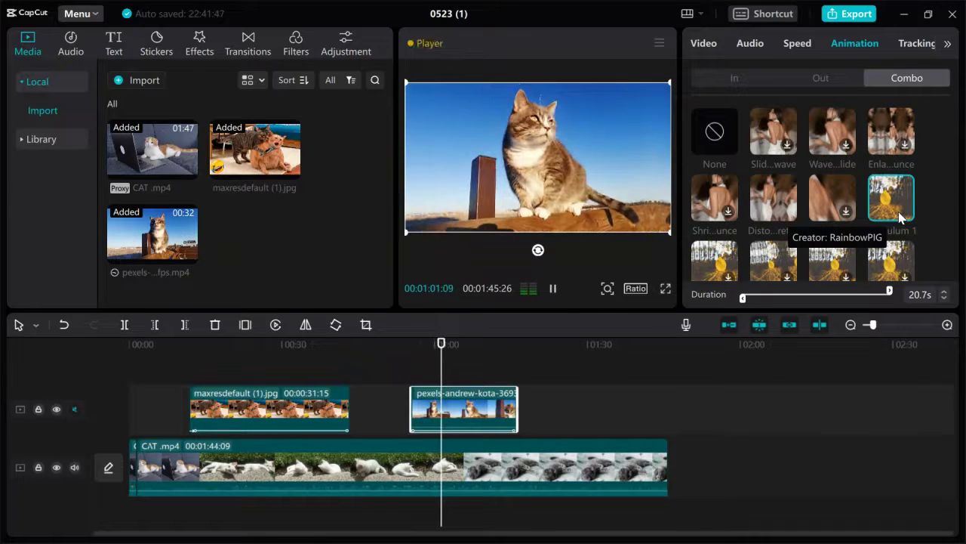
left_click(542, 294)
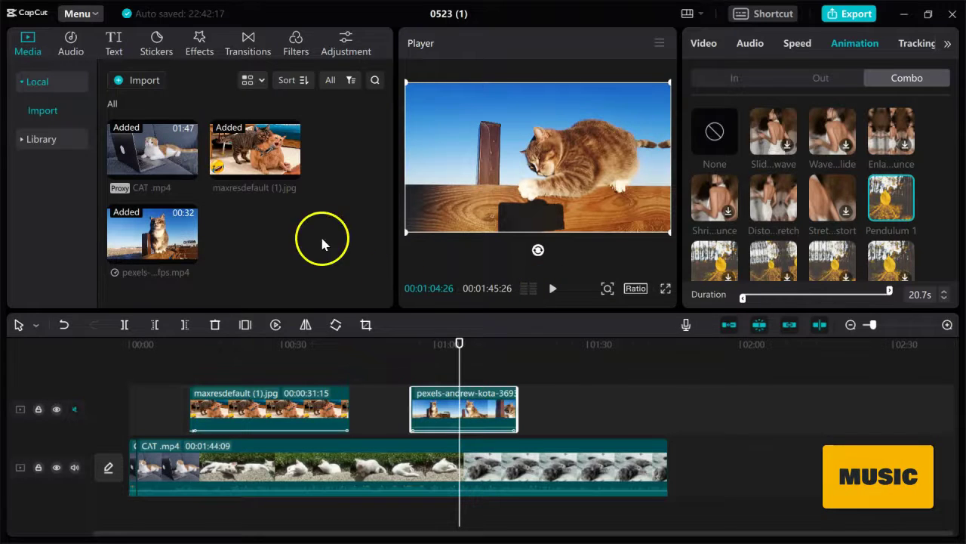
- Download the Fresh Rage track from the Beats music category and preview its sound
left_click(68, 45)
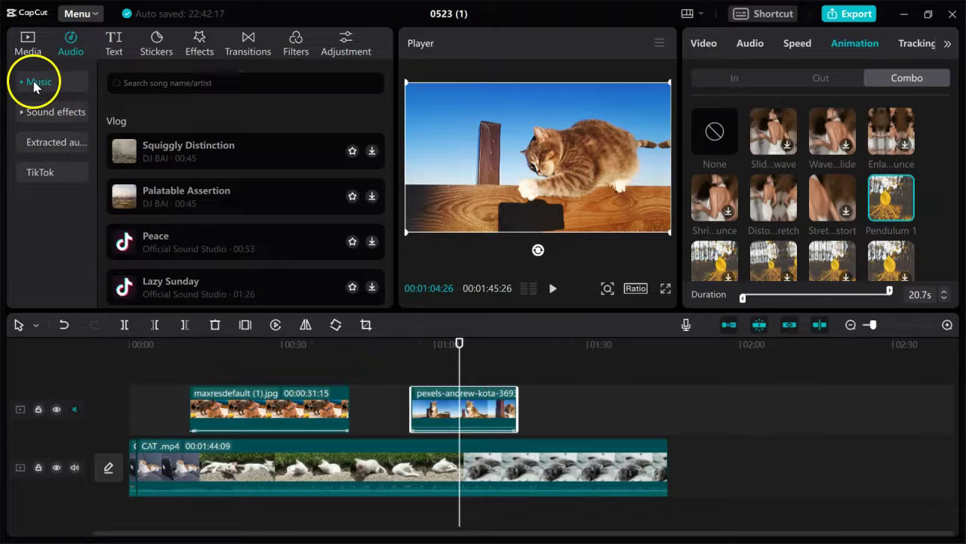
left_click(34, 85)
left_click(36, 138)
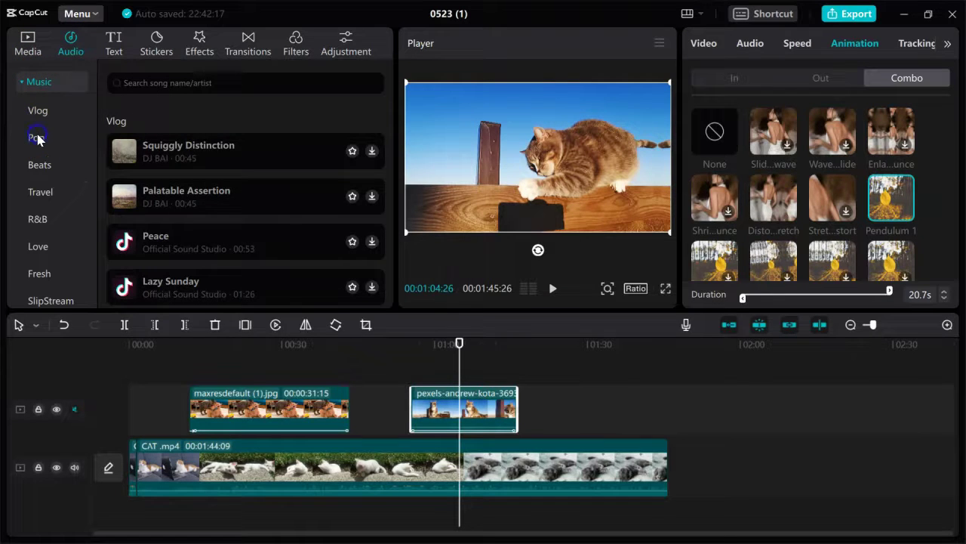
left_click(42, 168)
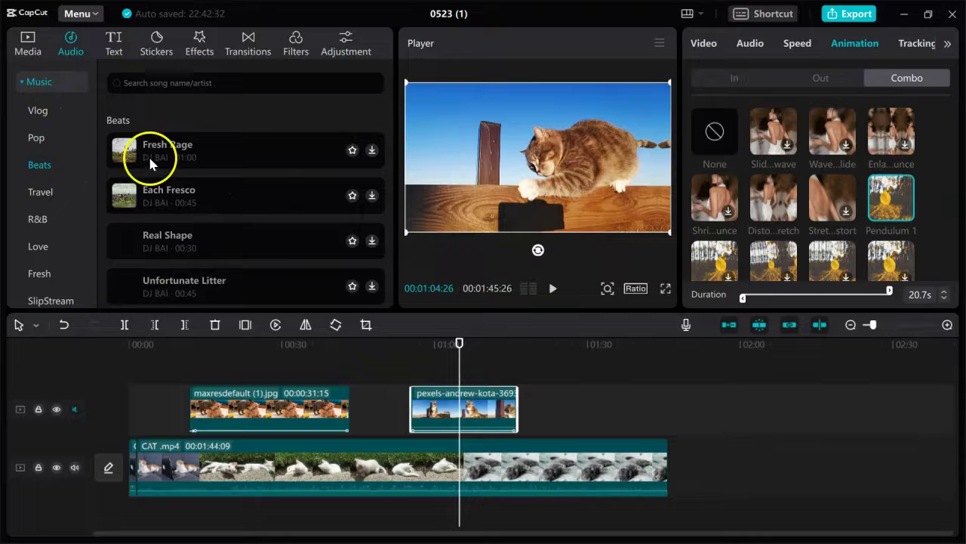
left_click(369, 153)
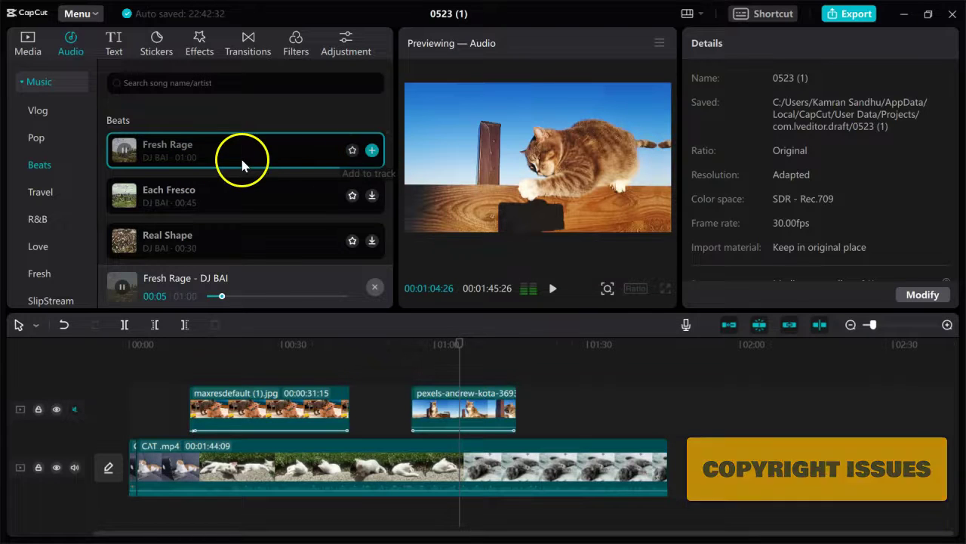
left_click(313, 156)
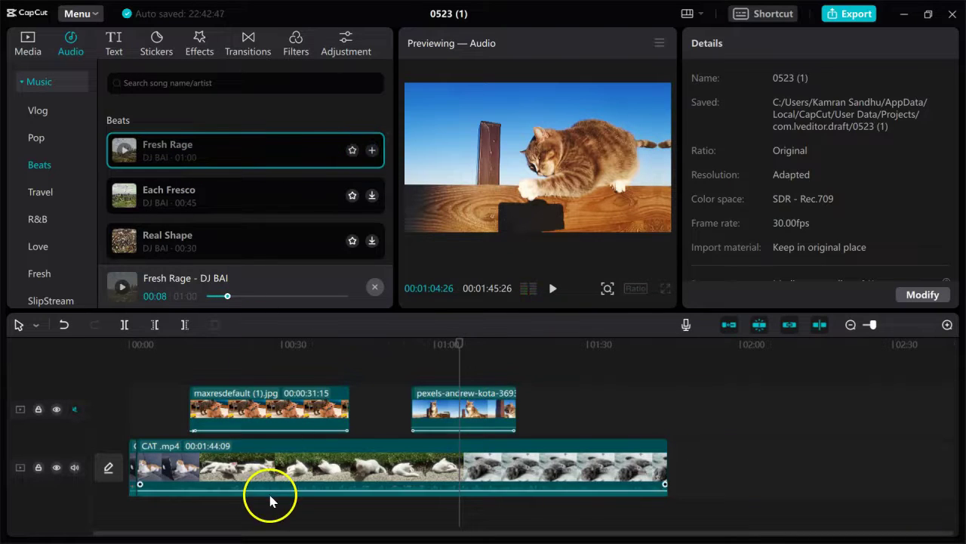
- Silence the main CAT .mp4 clip by lowering its volume to -∞ dB
left_click(420, 474)
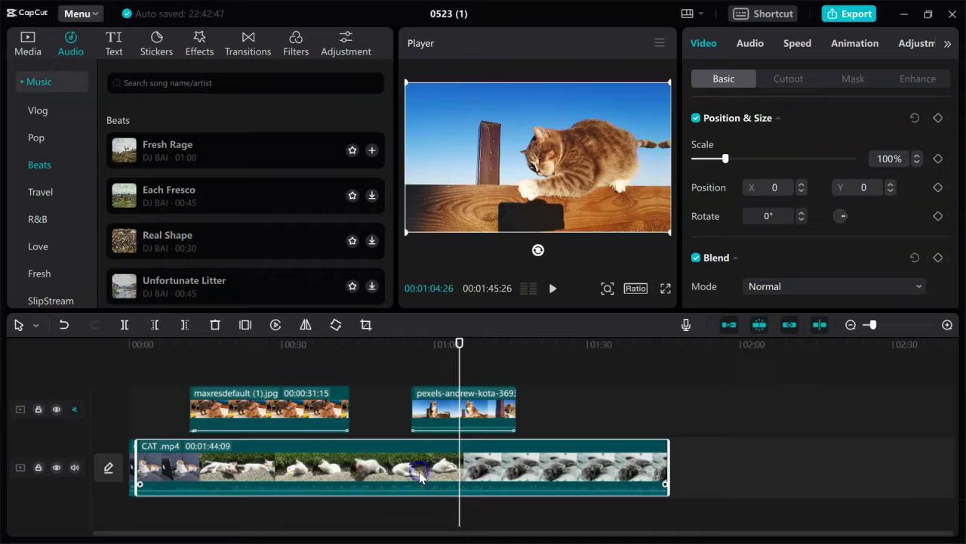
left_click(749, 43)
left_click_drag(806, 124, 728, 130)
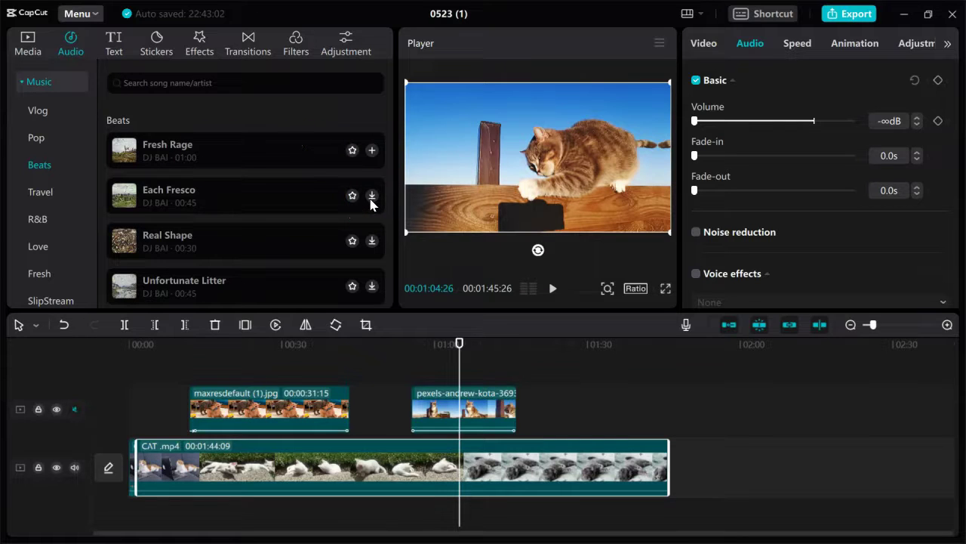
- Add the Fresh Rage track to the timeline and align it with the start of the video
left_click(371, 150)
left_click_drag(548, 504, 216, 509)
left_click(314, 495)
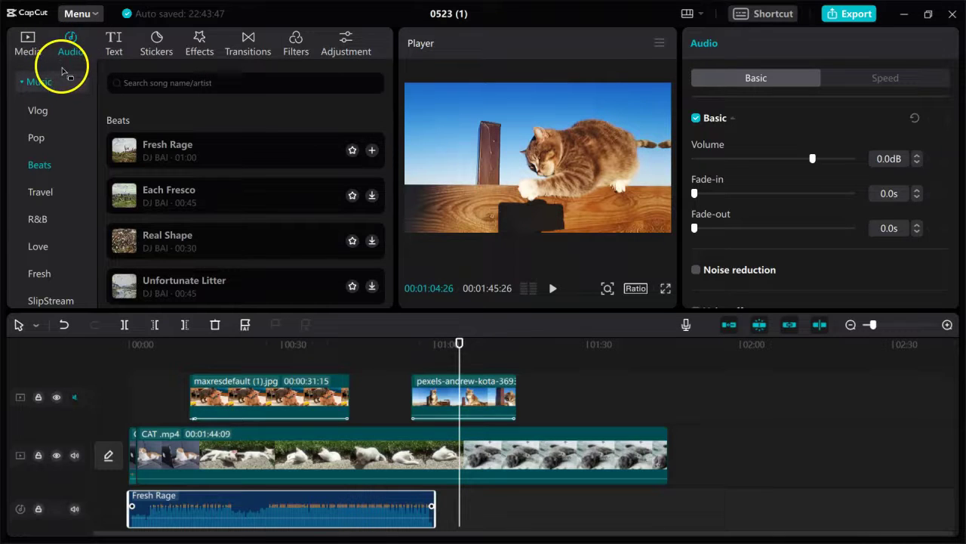
- Import the Ceremonial Library - Asher Fulero.mp3 file from the Soft folder inside the Desktop's Music folder
left_click(27, 43)
left_click(119, 80)
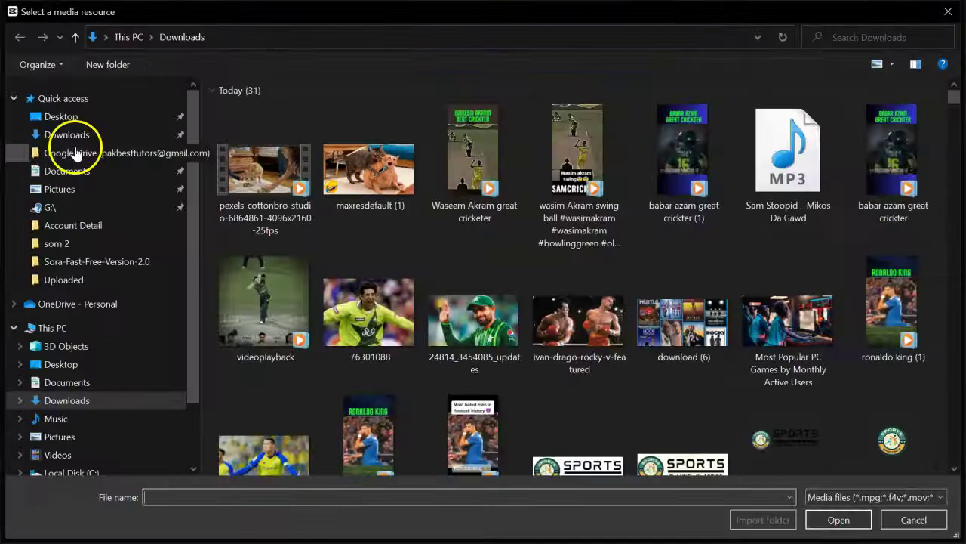
left_click(50, 116)
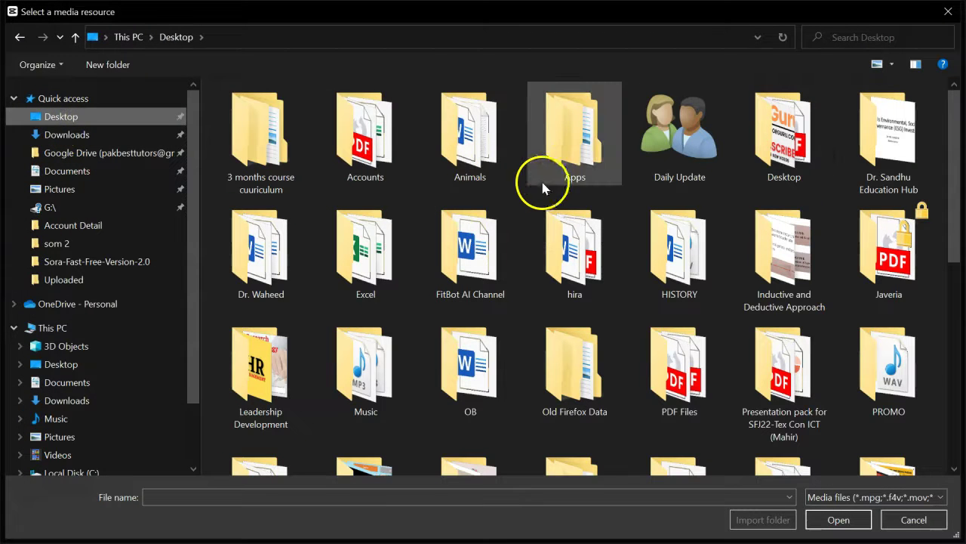
left_click(556, 155)
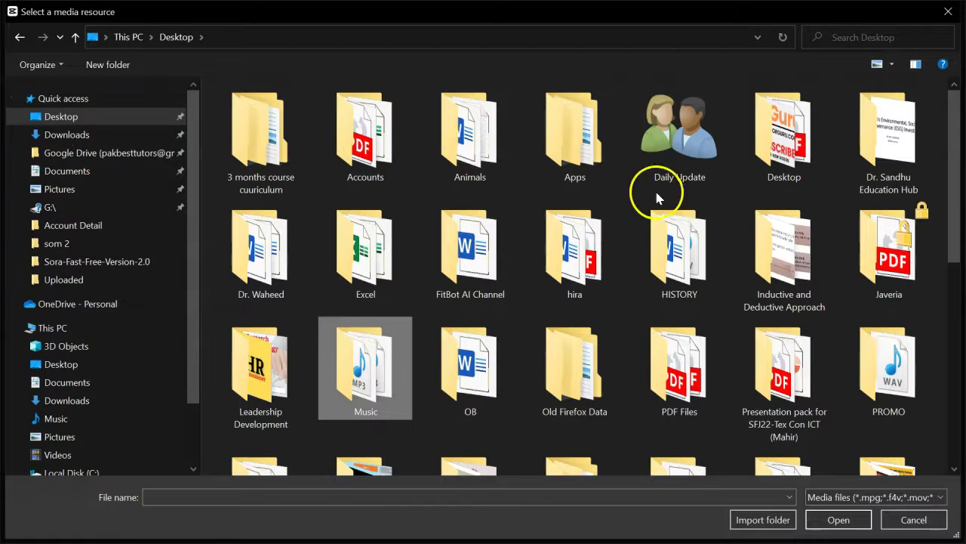
double_click(340, 355)
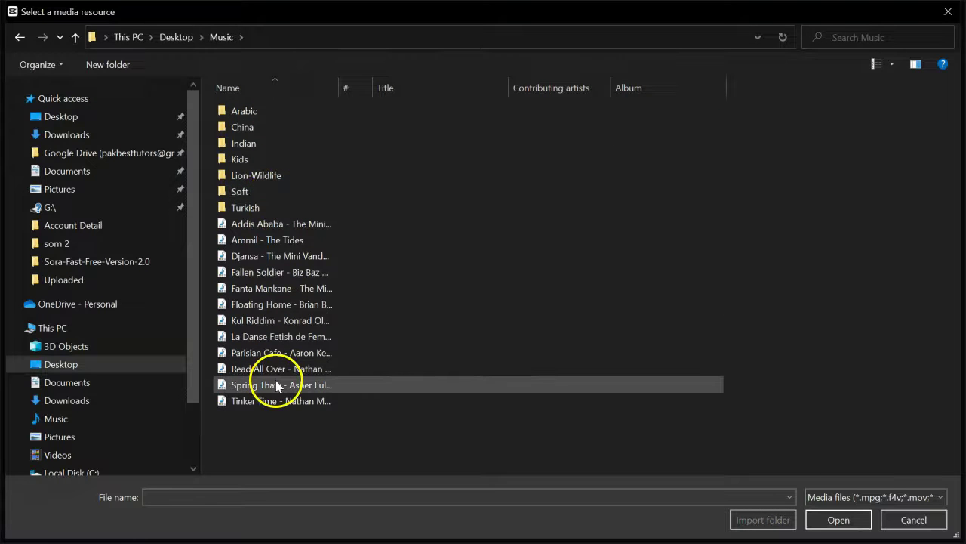
double_click(262, 193)
double_click(276, 111)
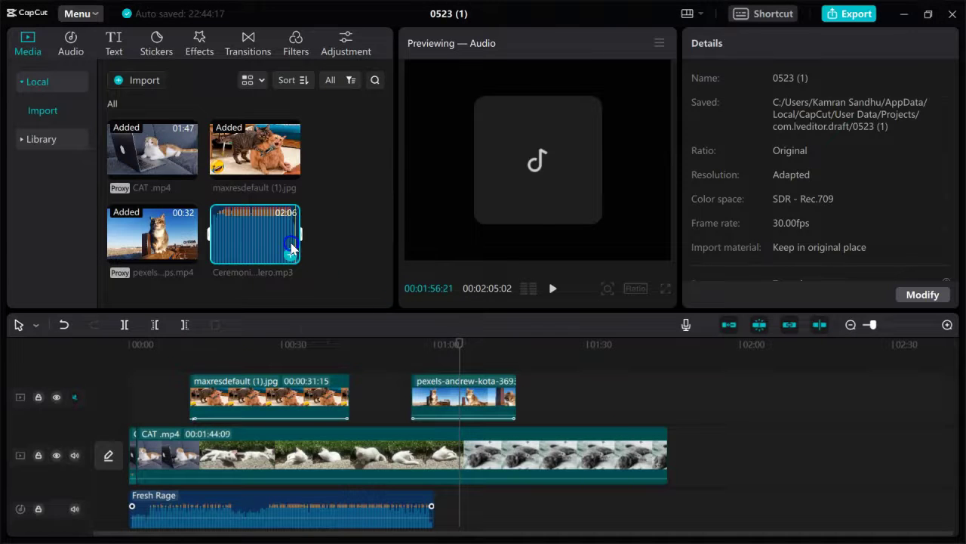
- Replace the Fresh Rage clip on the timeline with the imported Ceremonial Library music, starting at the beginning of the video
left_click(363, 483)
left_click(323, 515)
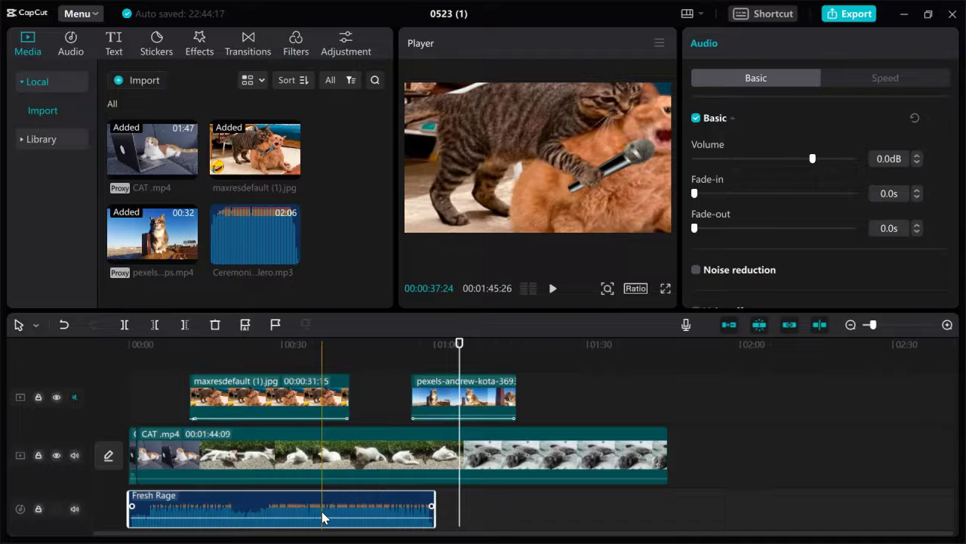
key("Delete")
left_click(319, 371)
left_click(241, 233)
left_click_drag(241, 232, 445, 490)
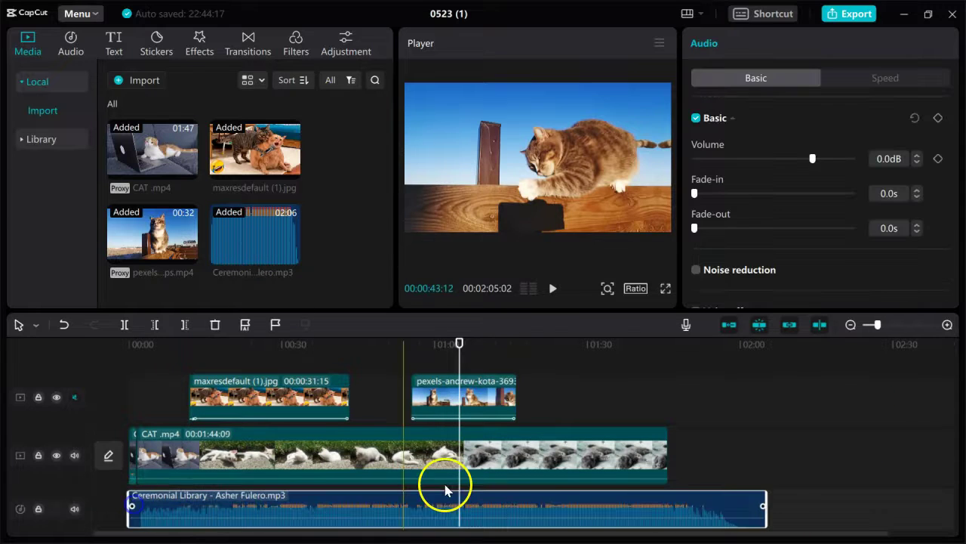
- Give the Ceremonial Library music a 10.0 s fade-out and trim its end to match the end of the video
left_click_drag(764, 506, 687, 517)
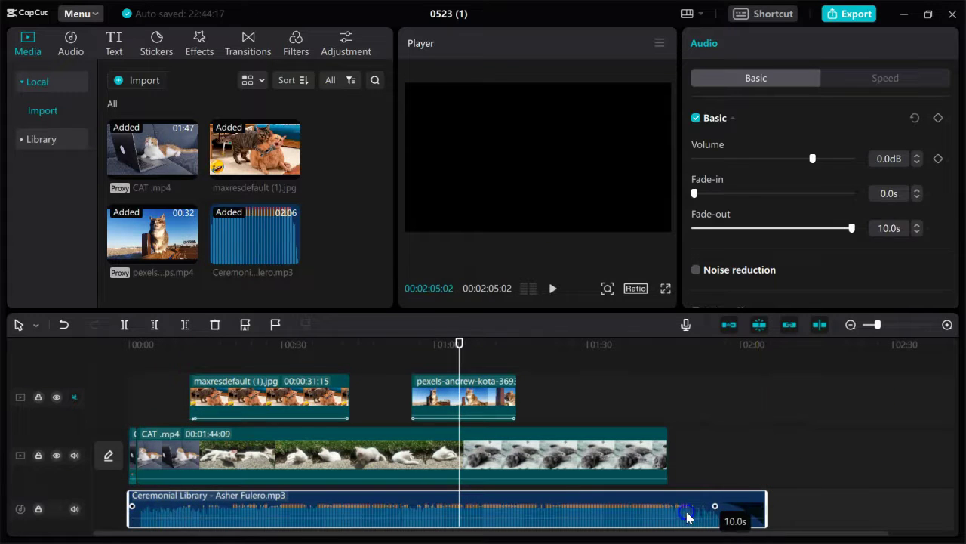
left_click_drag(766, 506, 659, 509)
- Play back the video with the Ceremonial Library music and set the music's volume to -17.9 dB
left_click(553, 289)
left_click(554, 289)
left_click_drag(813, 159, 778, 158)
left_click(555, 289)
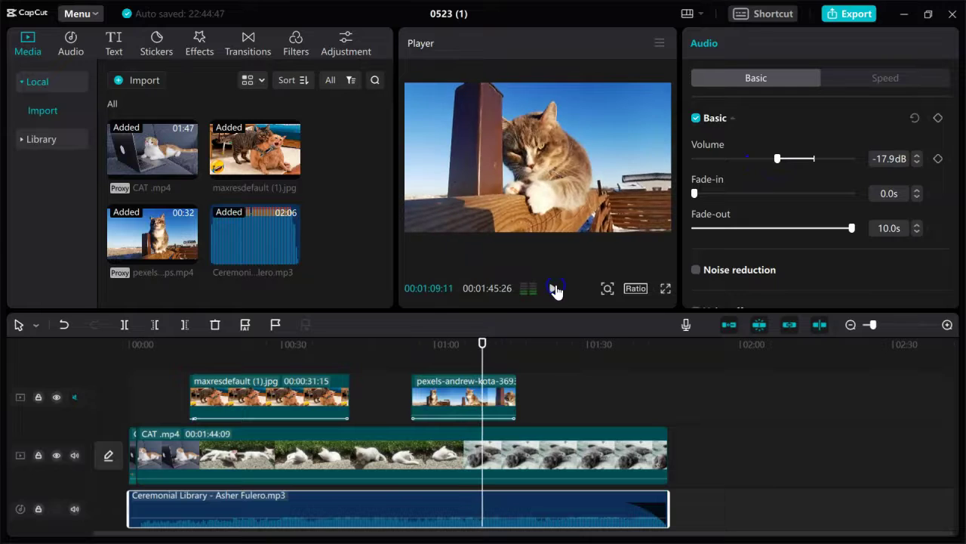
left_click(528, 398)
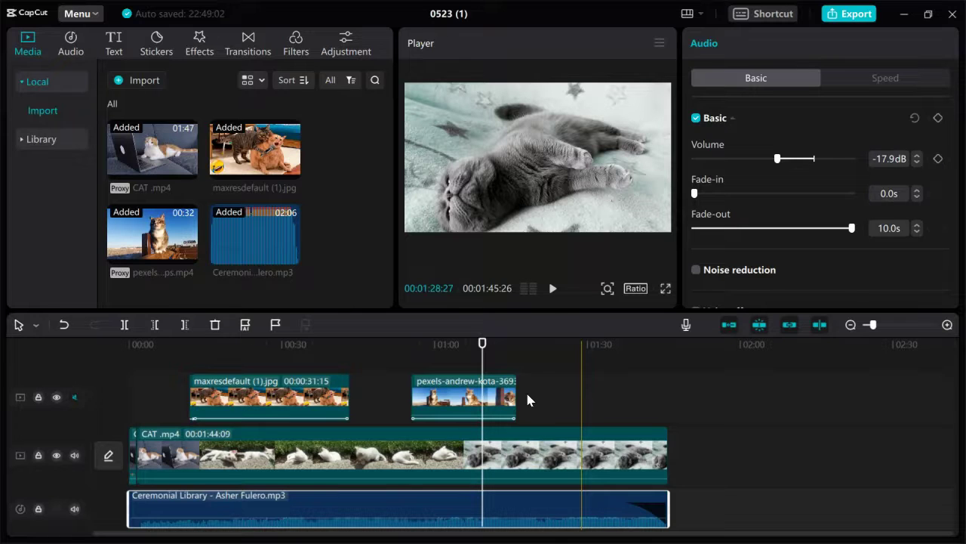
left_click(470, 352)
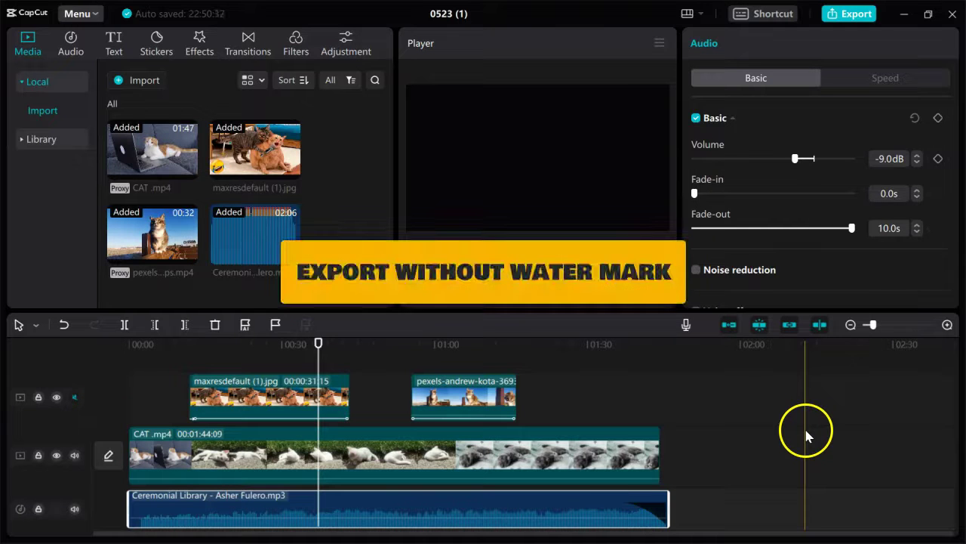
- Export the project as 0523 (1) at 1080P with Recommended bit rate, H.264 codec, mp4 format and 30fps
left_click(852, 13)
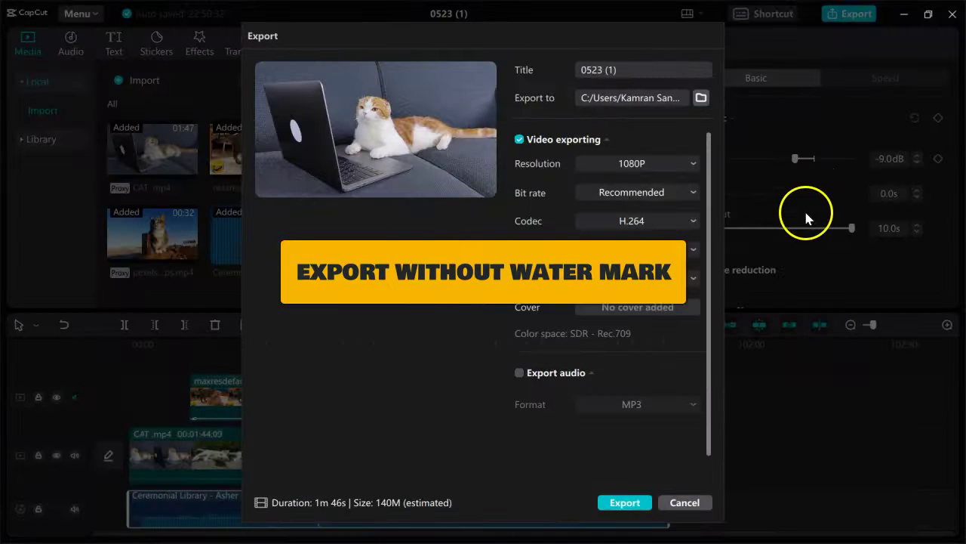
left_click(627, 508)
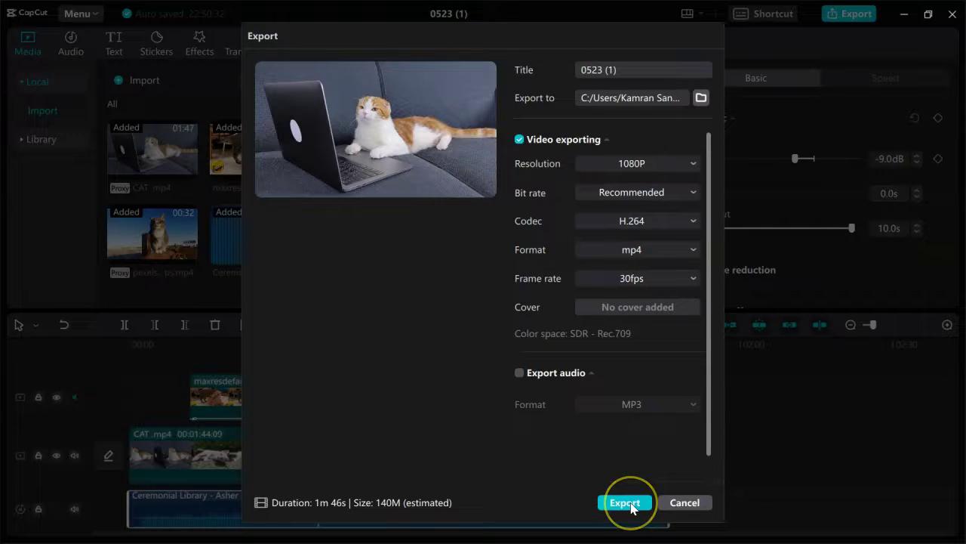